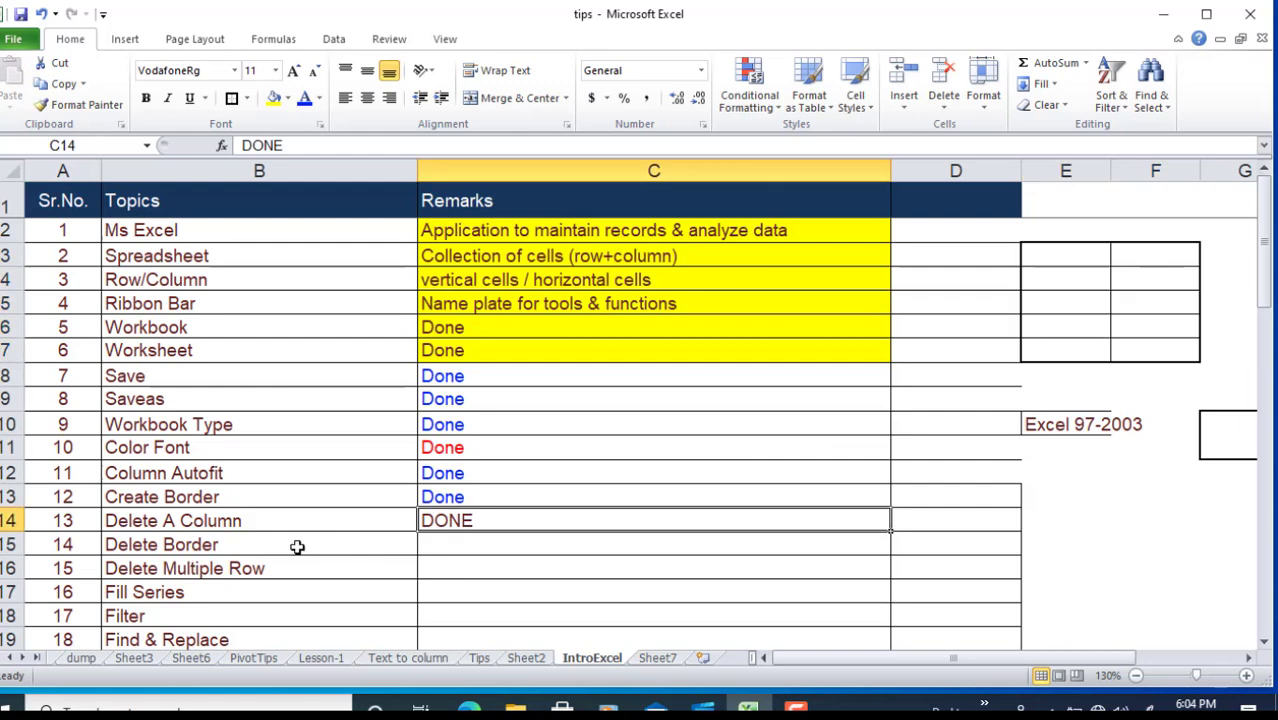
pyautogui.click(294, 542)
pyautogui.moveTo(1064, 258); pyautogui.dragTo(1164, 338)
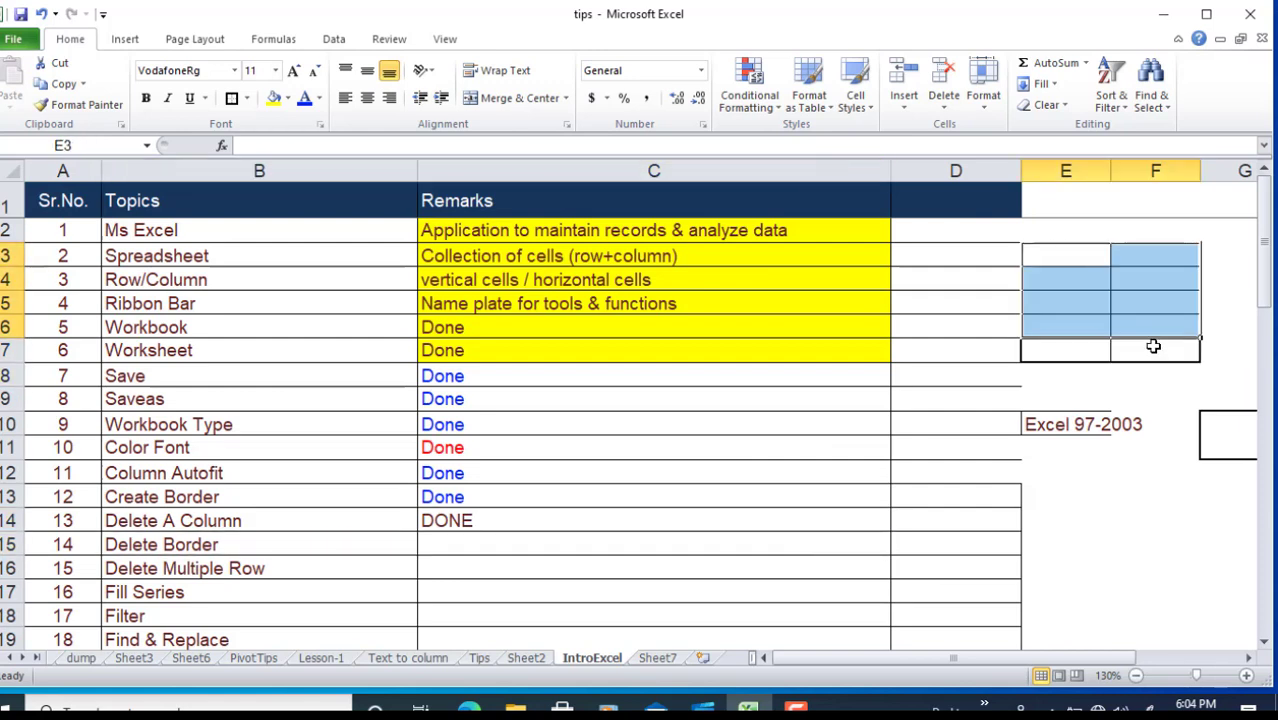
pyautogui.click(1164, 338)
pyautogui.moveTo(604, 402); pyautogui.dragTo(685, 540)
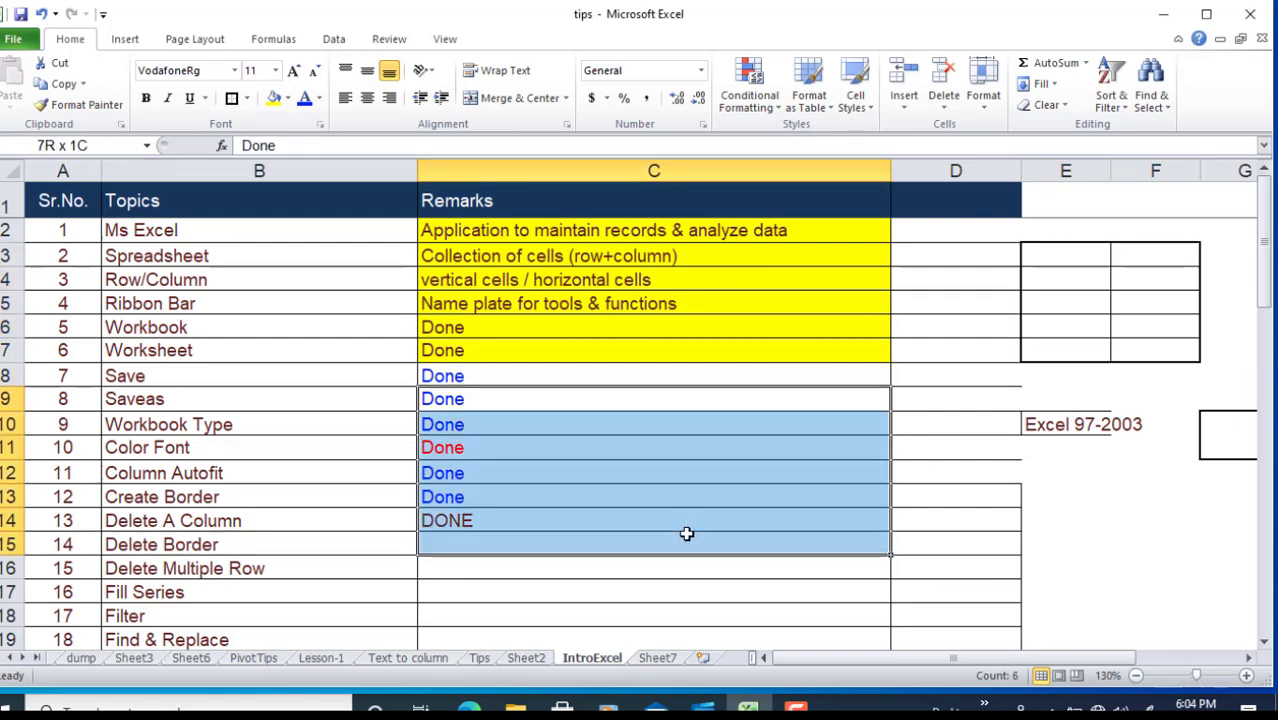
pyautogui.scroll(-2, 719, 391)
pyautogui.scroll(2, 719, 391)
pyautogui.click(766, 466)
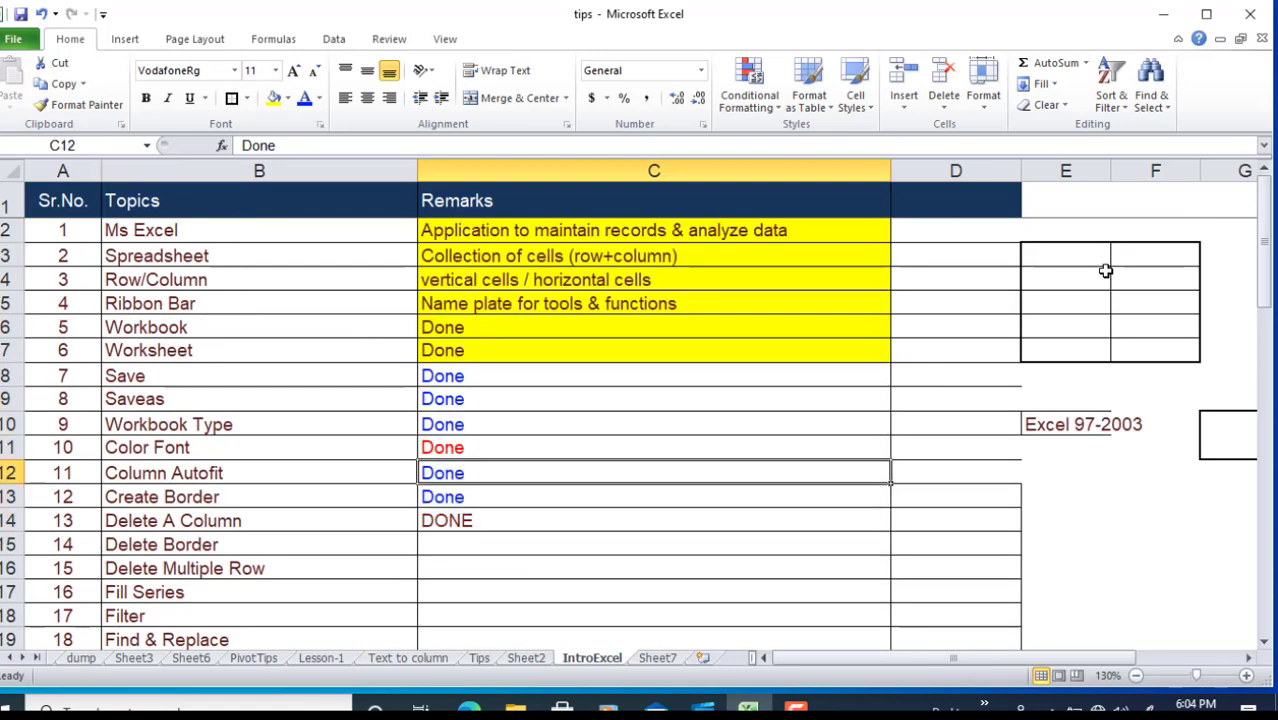
# - Remove all borders from the bordered cell block E3:F7 using the No Border option
pyautogui.moveTo(1062, 254); pyautogui.dragTo(1157, 352)
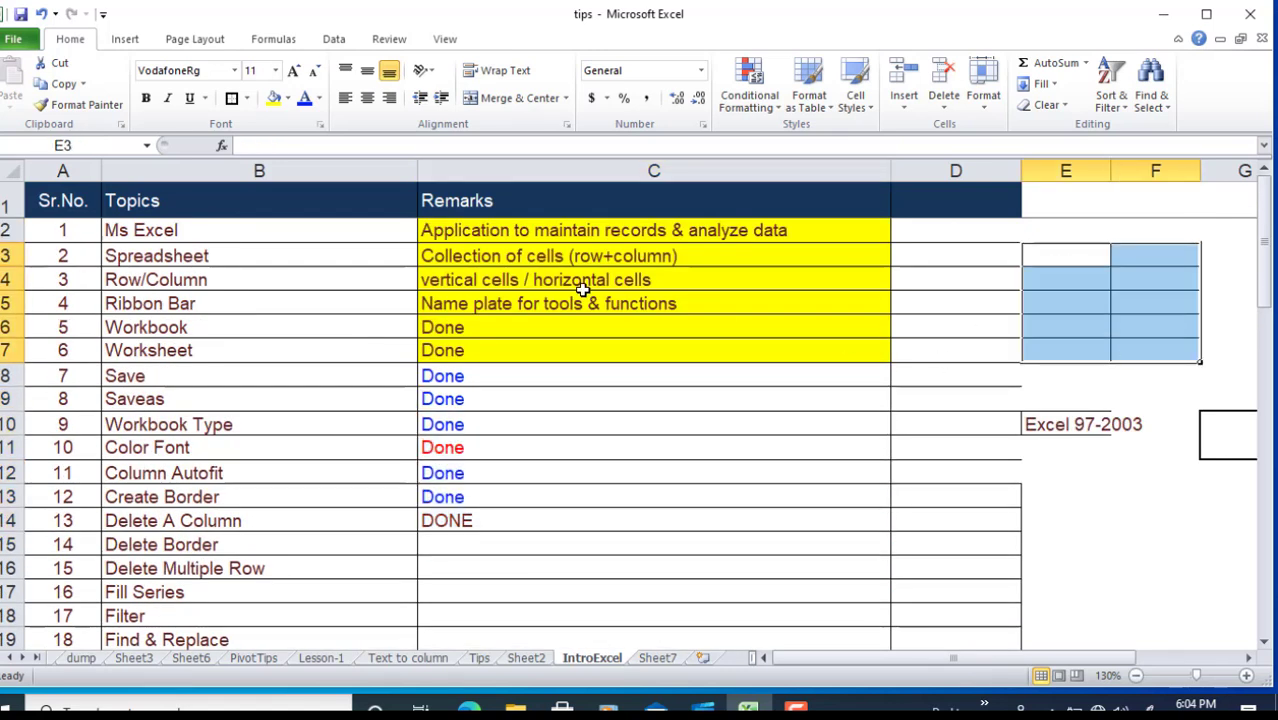
pyautogui.click(249, 99)
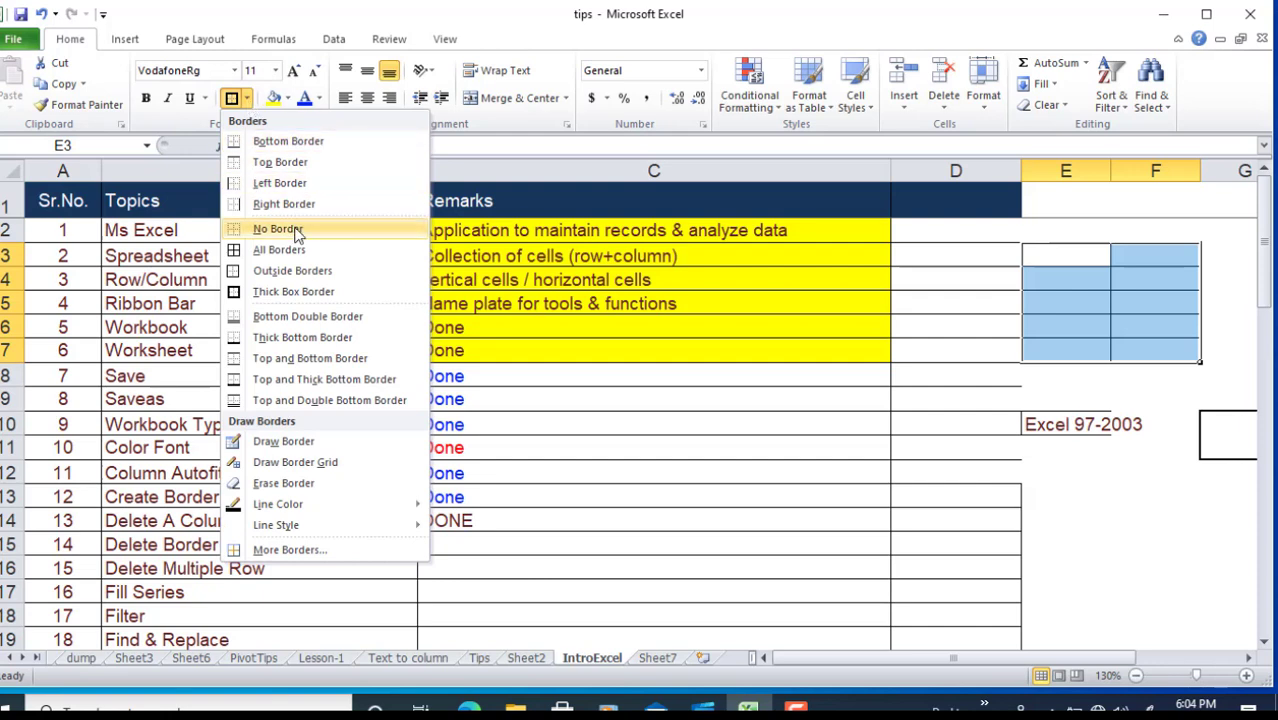
pyautogui.click(258, 232)
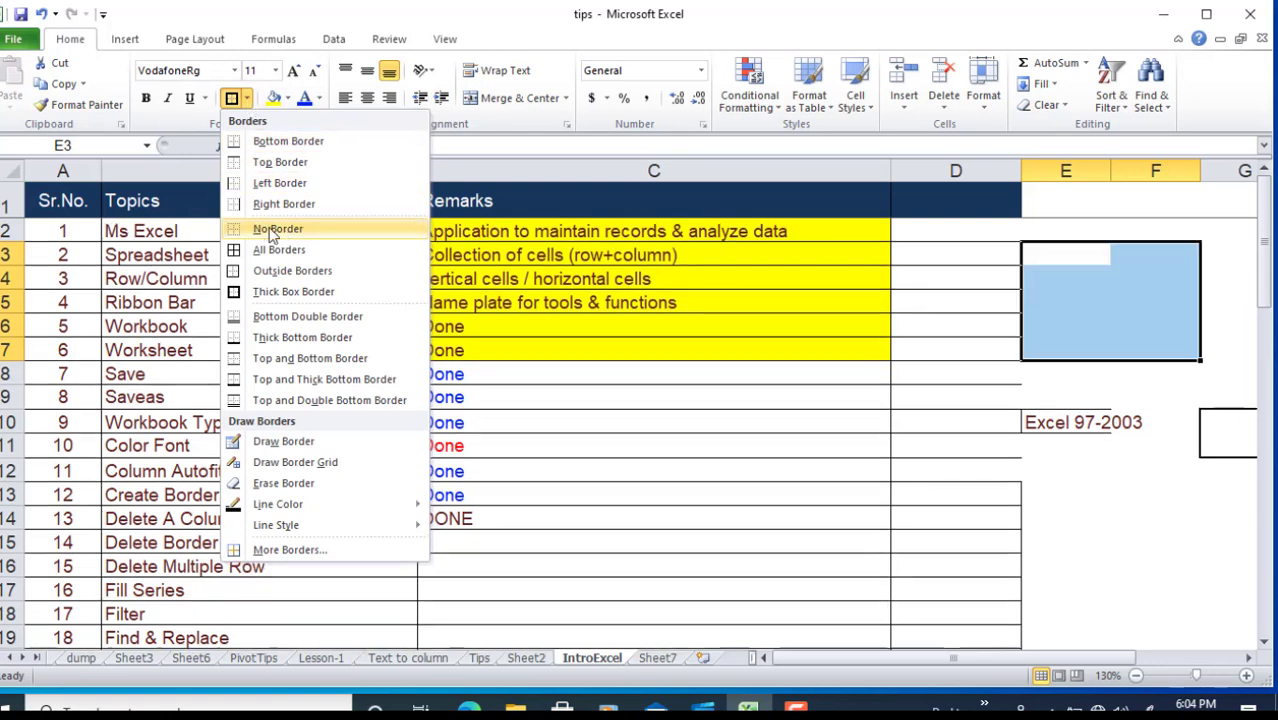
pyautogui.click(1140, 348)
pyautogui.click(1121, 414)
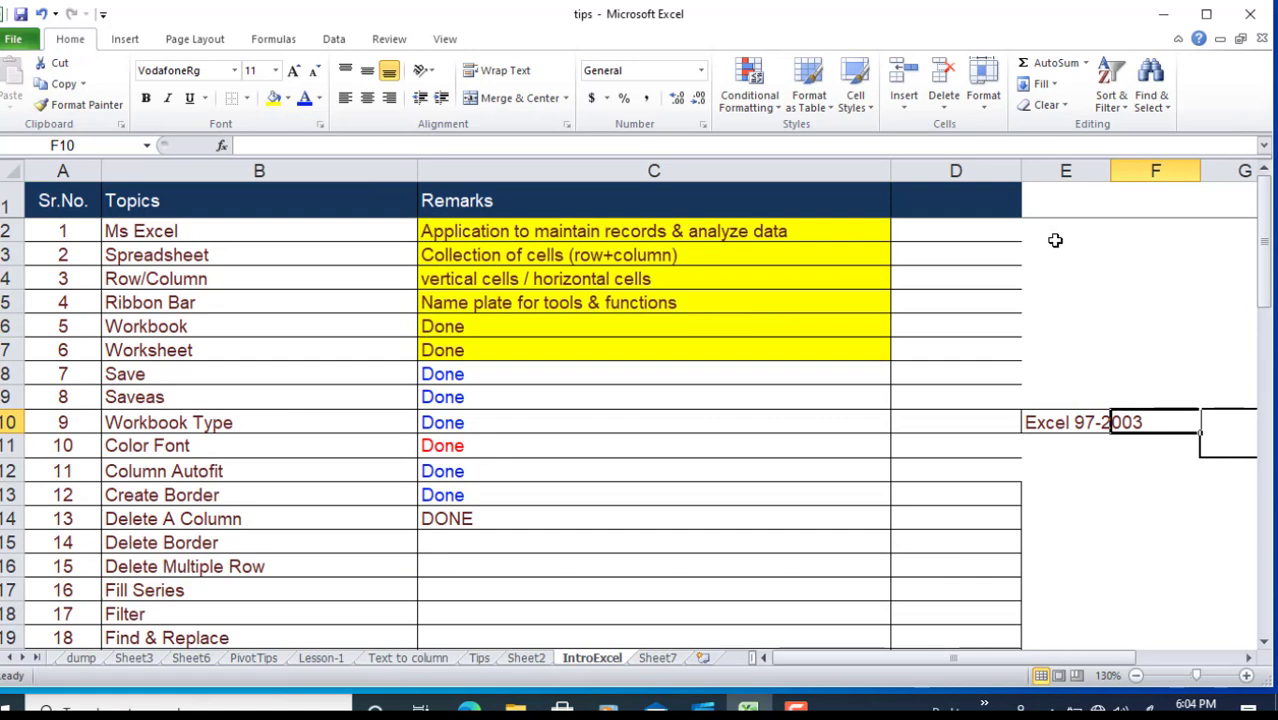
# - Apply All Borders to cells E3:F7 and clear them again with No Border
pyautogui.moveTo(1046, 242); pyautogui.dragTo(1155, 352)
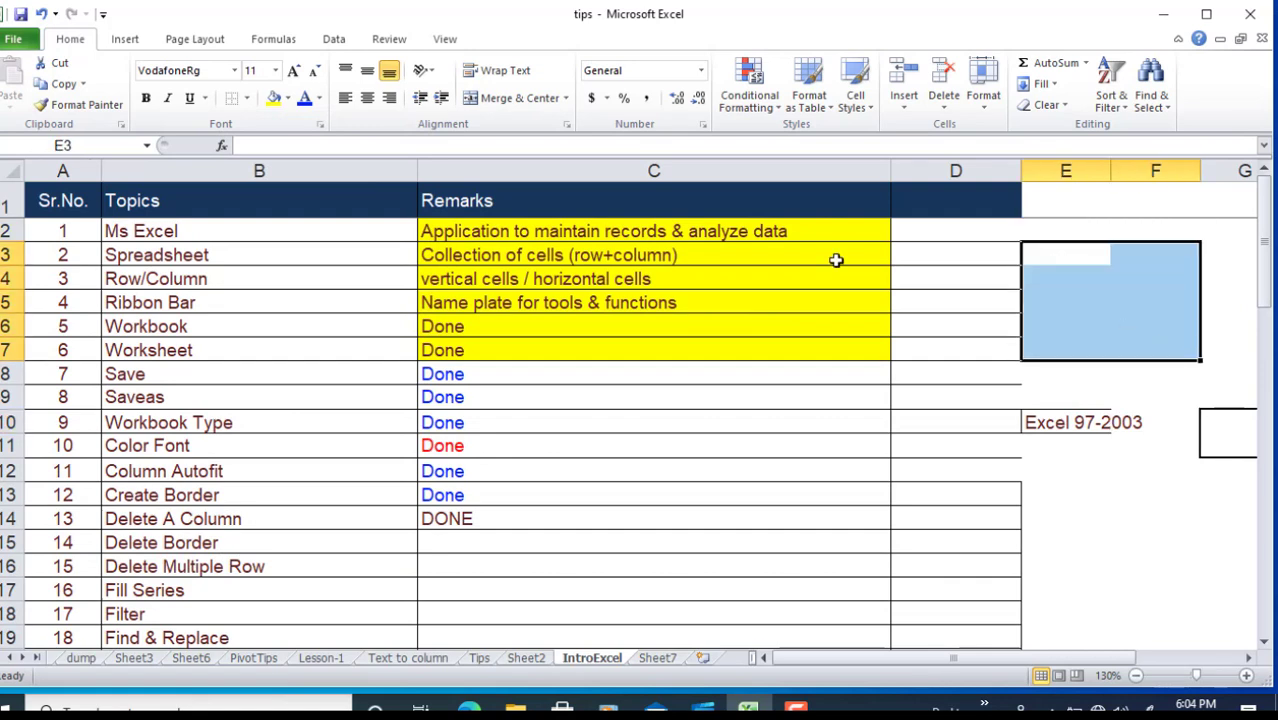
pyautogui.click(246, 98)
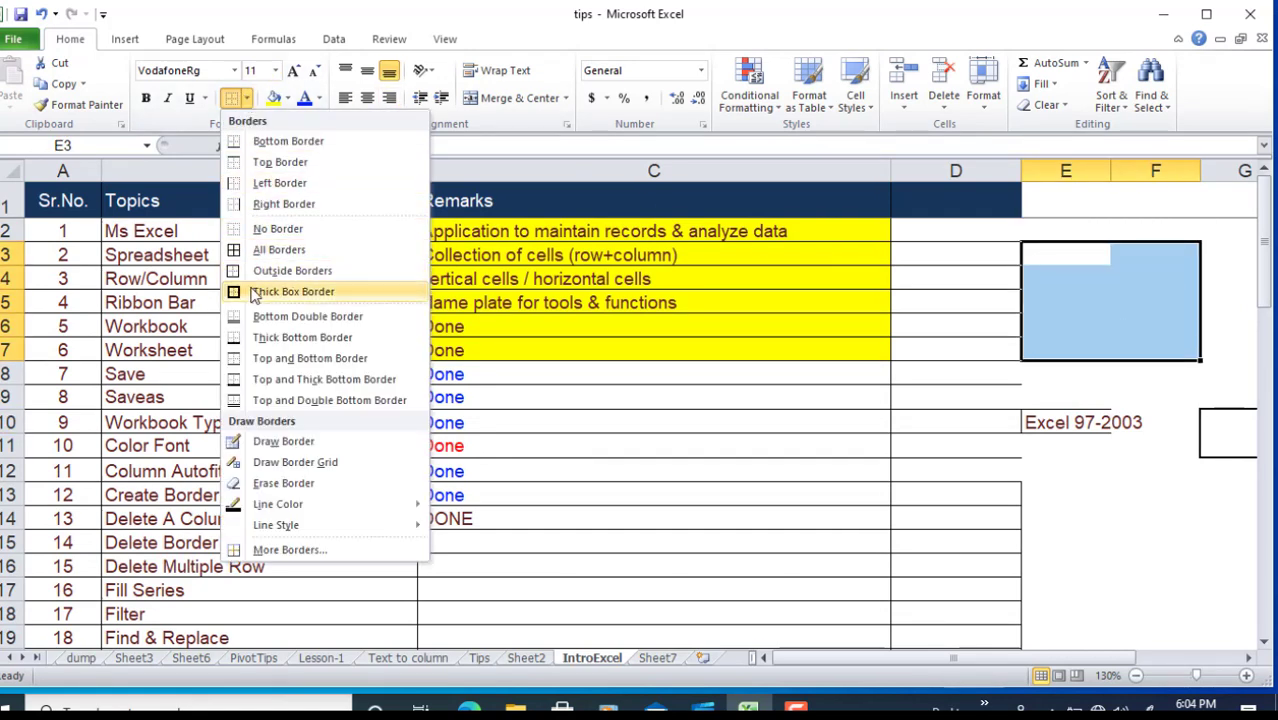
pyautogui.click(255, 250)
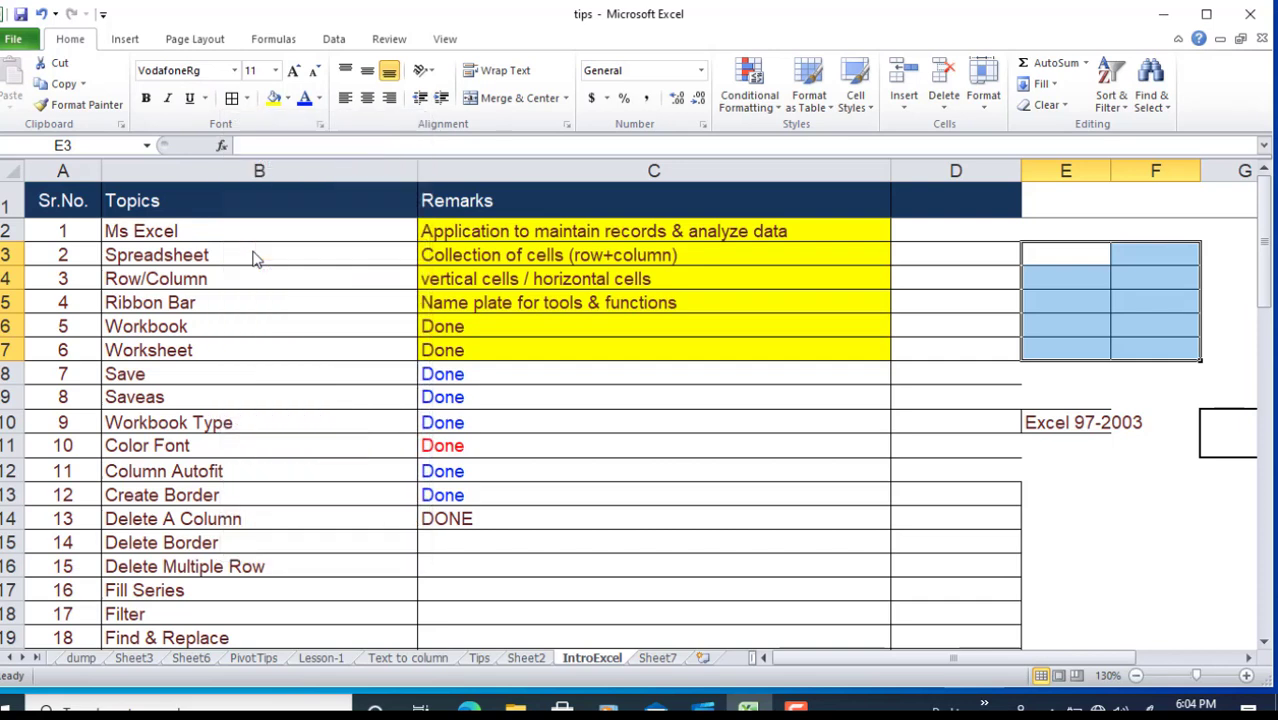
pyautogui.click(246, 98)
pyautogui.click(271, 229)
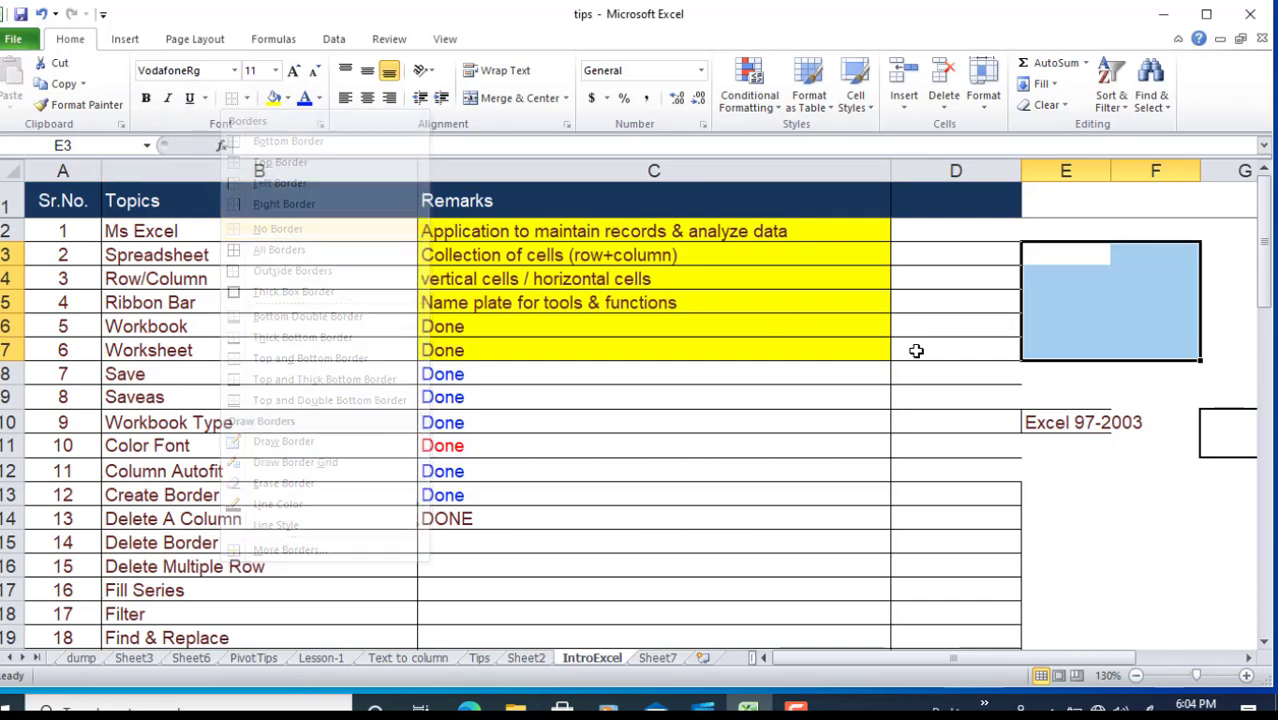
pyautogui.click(1142, 341)
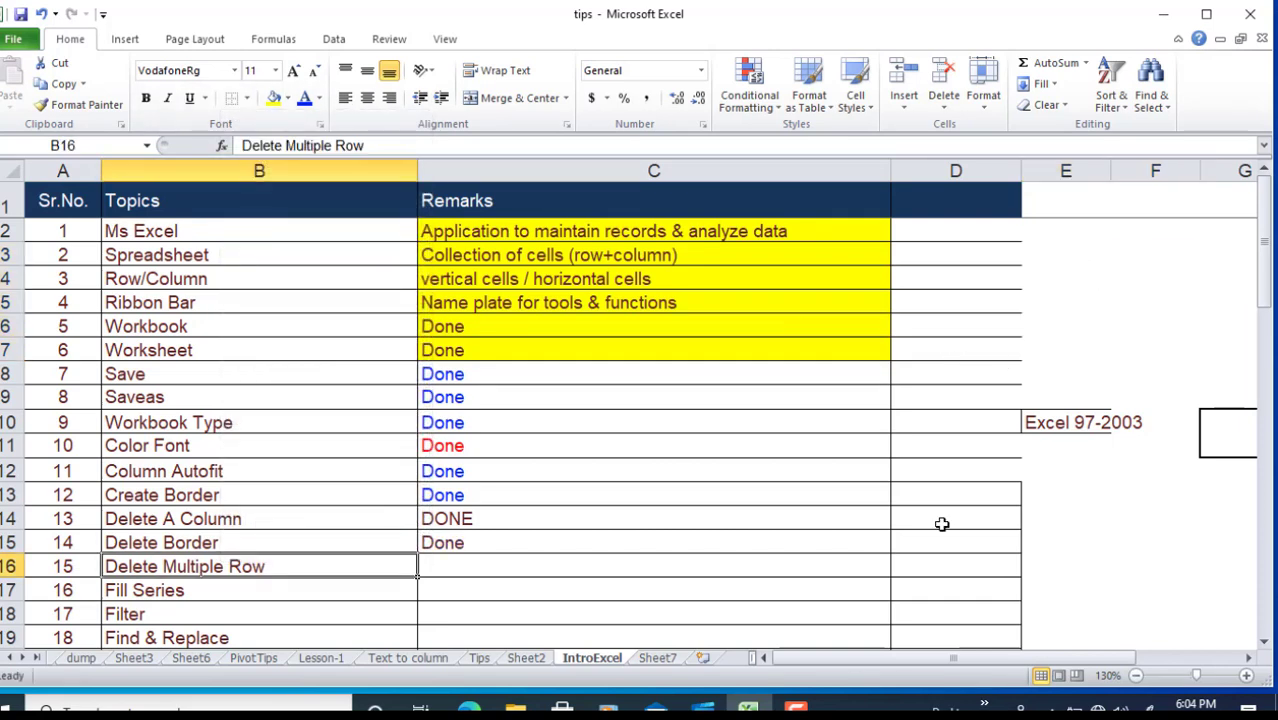
pyautogui.scroll(-1, 942, 524)
pyautogui.click(251, 518)
pyautogui.click(250, 492)
pyautogui.click(456, 516)
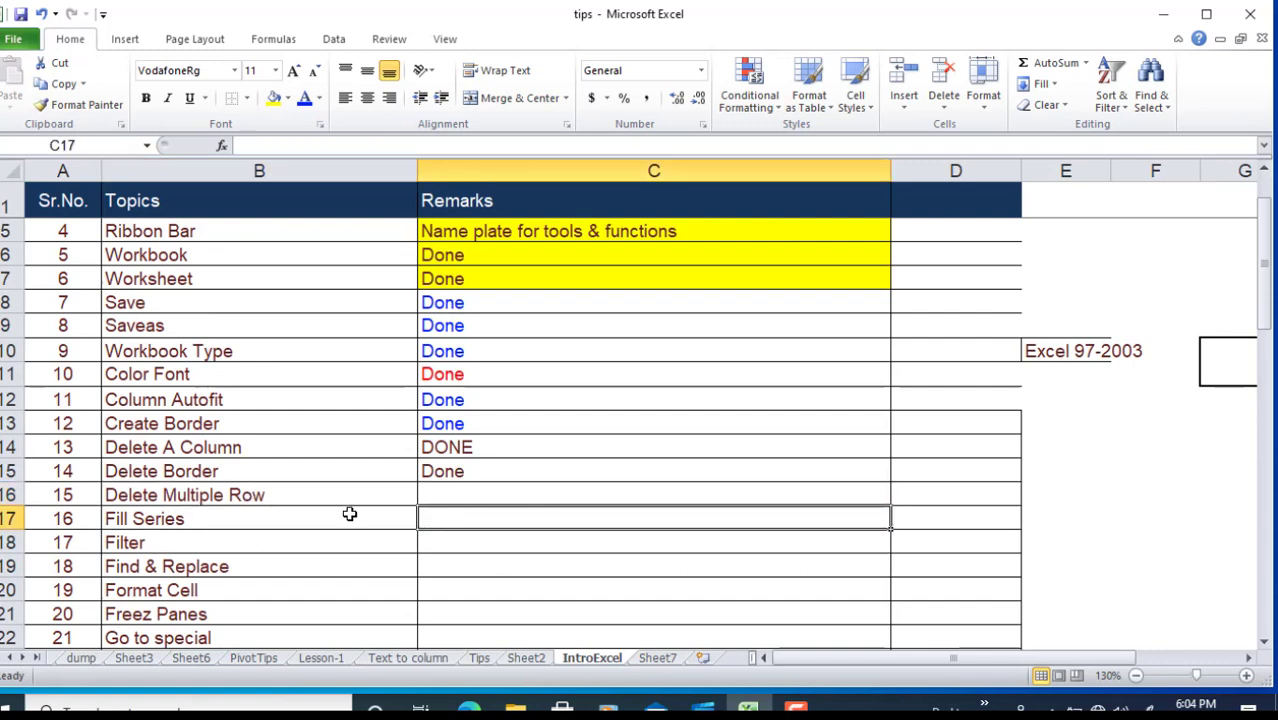
pyautogui.moveTo(339, 495); pyautogui.dragTo(476, 494)
pyautogui.click(540, 494)
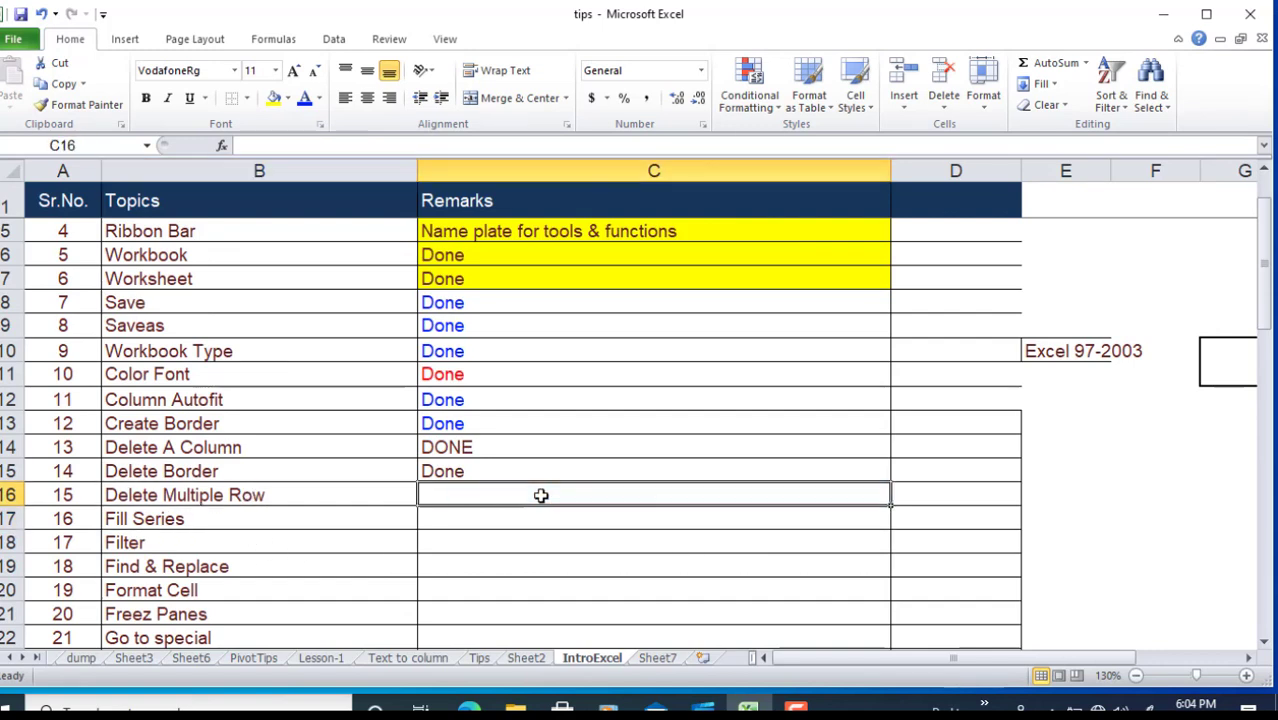
pyautogui.click(680, 161)
pyautogui.click(970, 163)
pyautogui.click(803, 158)
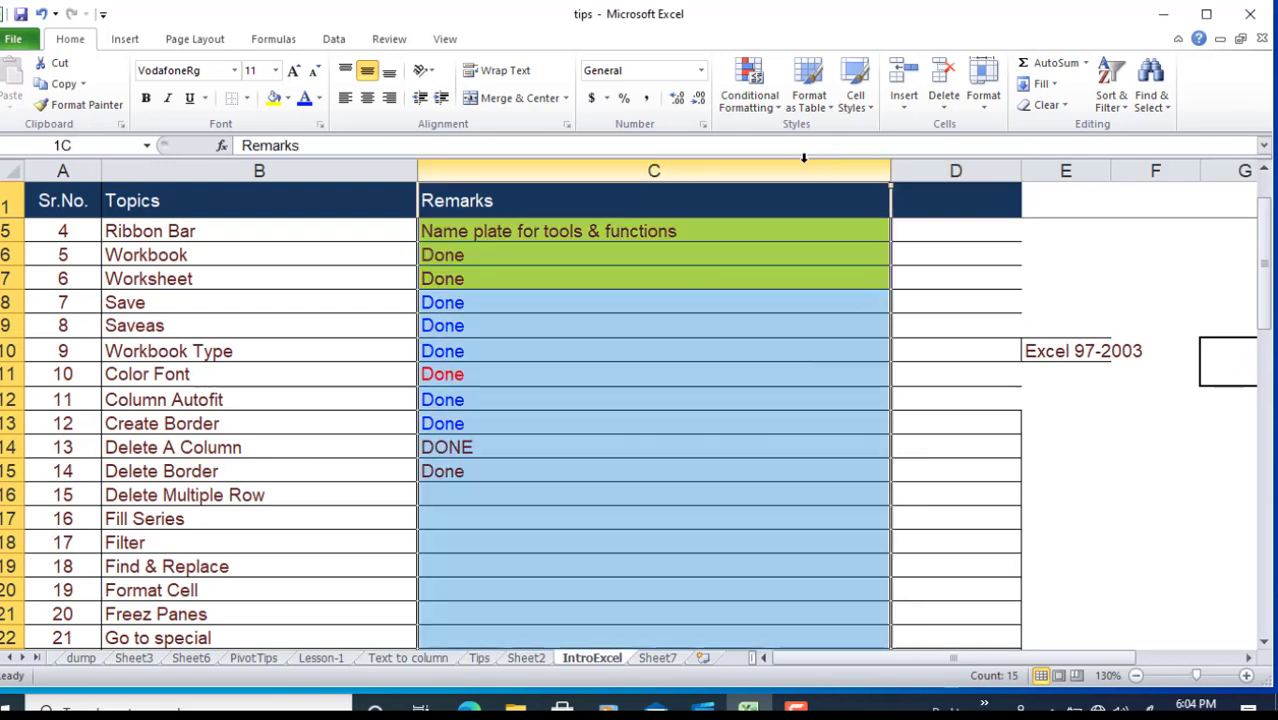
pyautogui.click(550, 345)
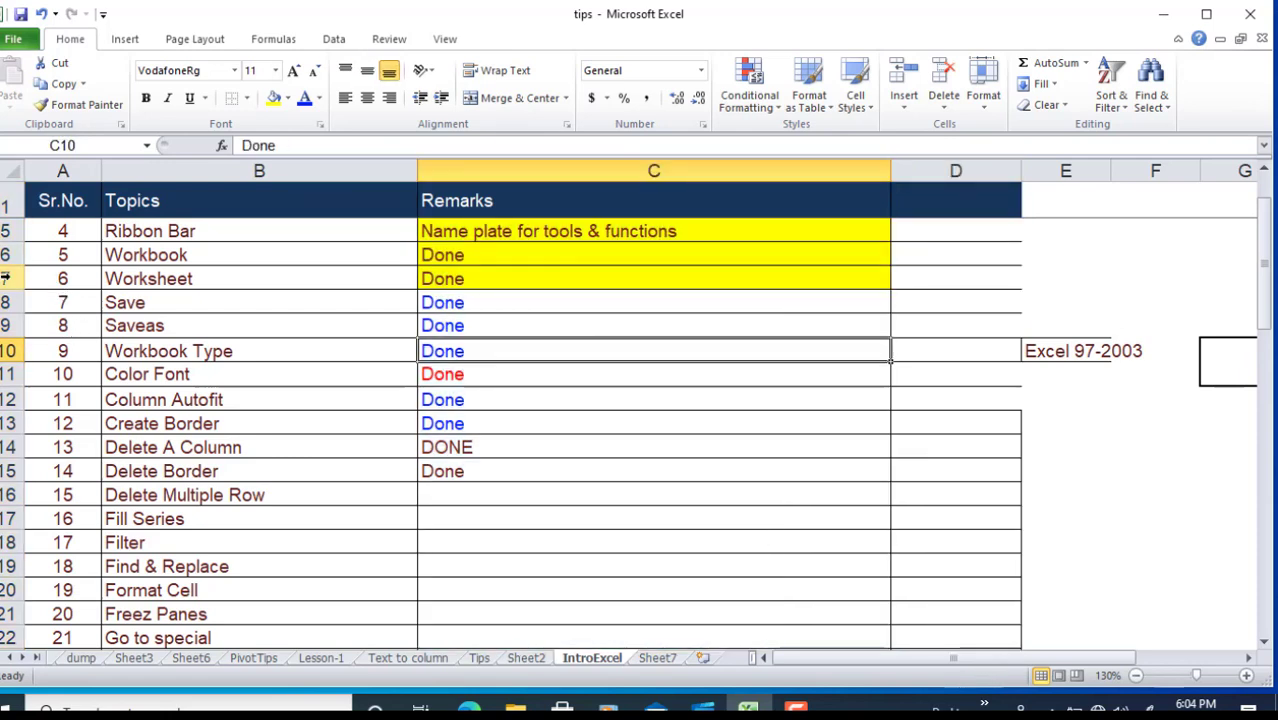
pyautogui.moveTo(5, 255); pyautogui.dragTo(10, 446)
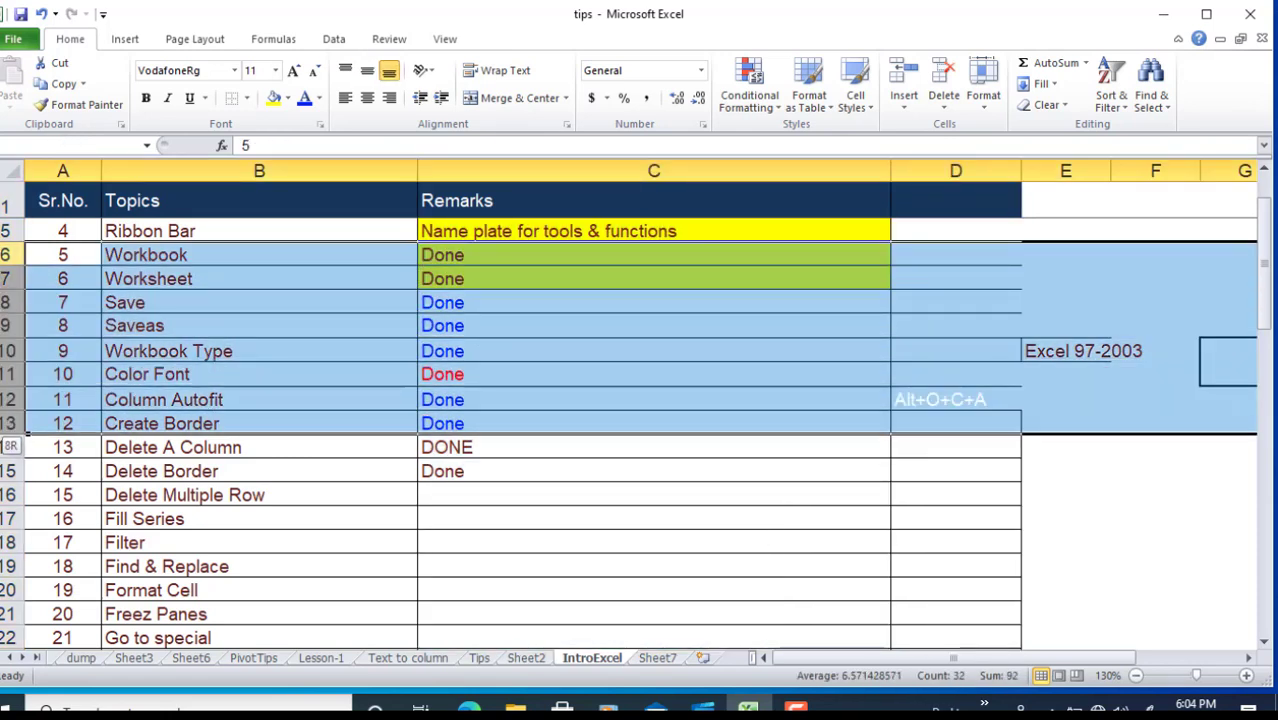
pyautogui.click(380, 330)
pyautogui.scroll(-3, 451, 342)
pyautogui.scroll(3, 440, 420)
pyautogui.click(410, 497)
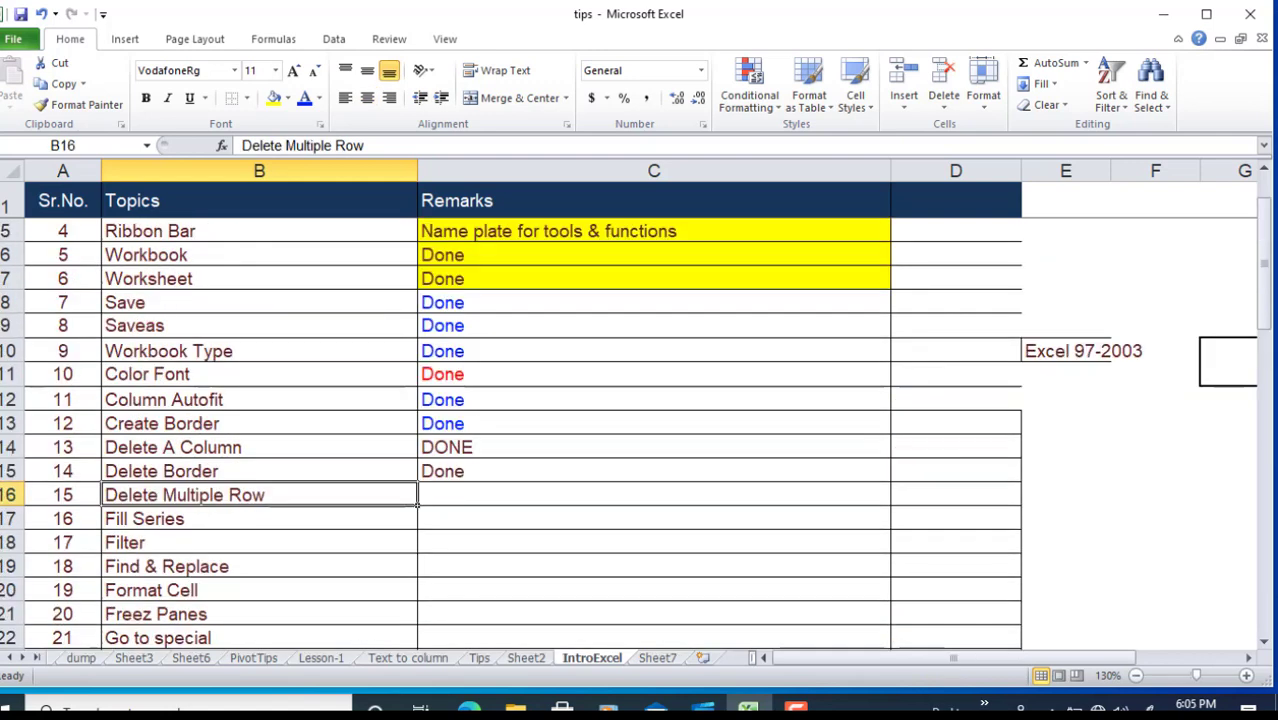
# - Delete the entire row 16 containing the Delete Multiple Row topic and undo the deletion
pyautogui.click(10, 495)
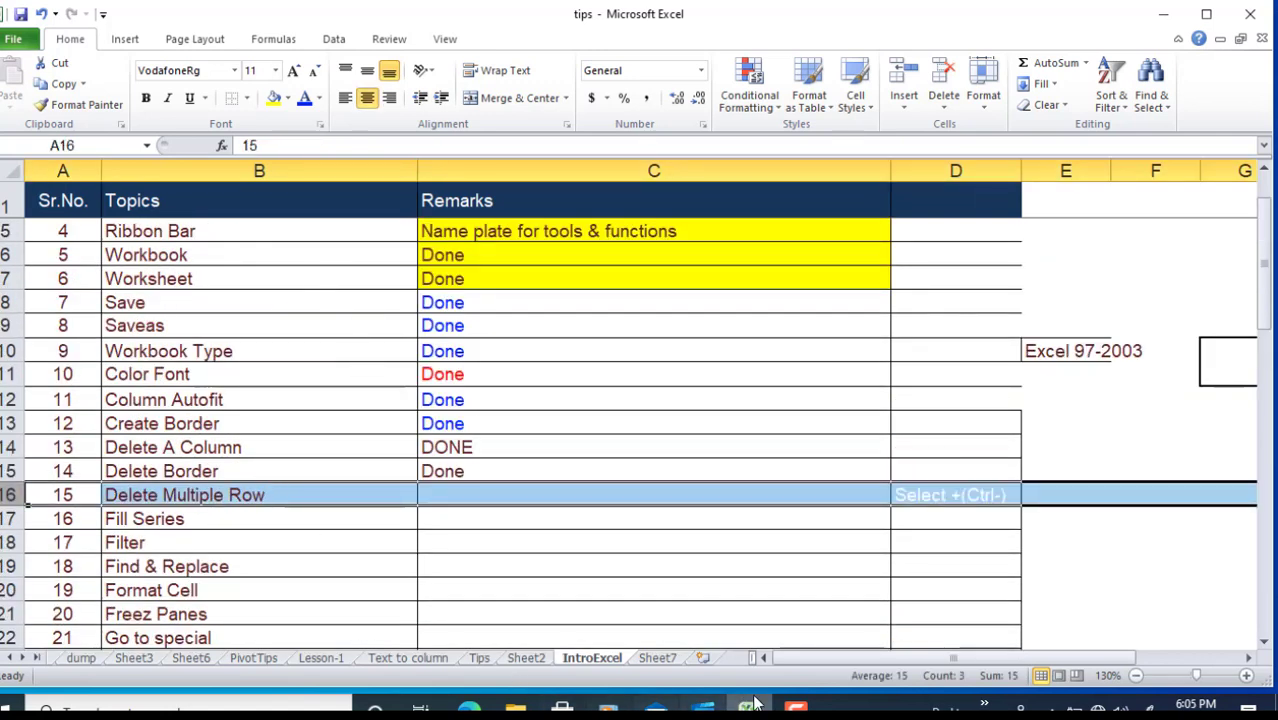
pyautogui.moveTo(955, 659); pyautogui.dragTo(590, 650)
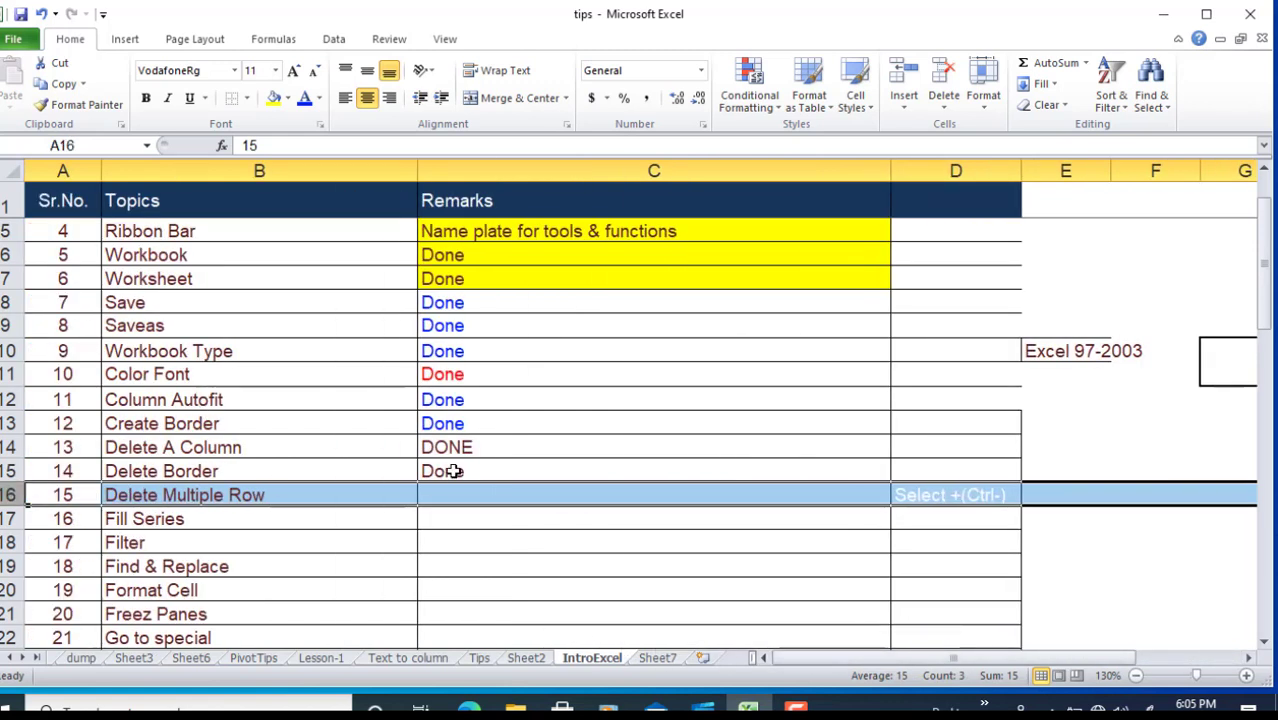
pyautogui.hotkey('ctrl', '-')
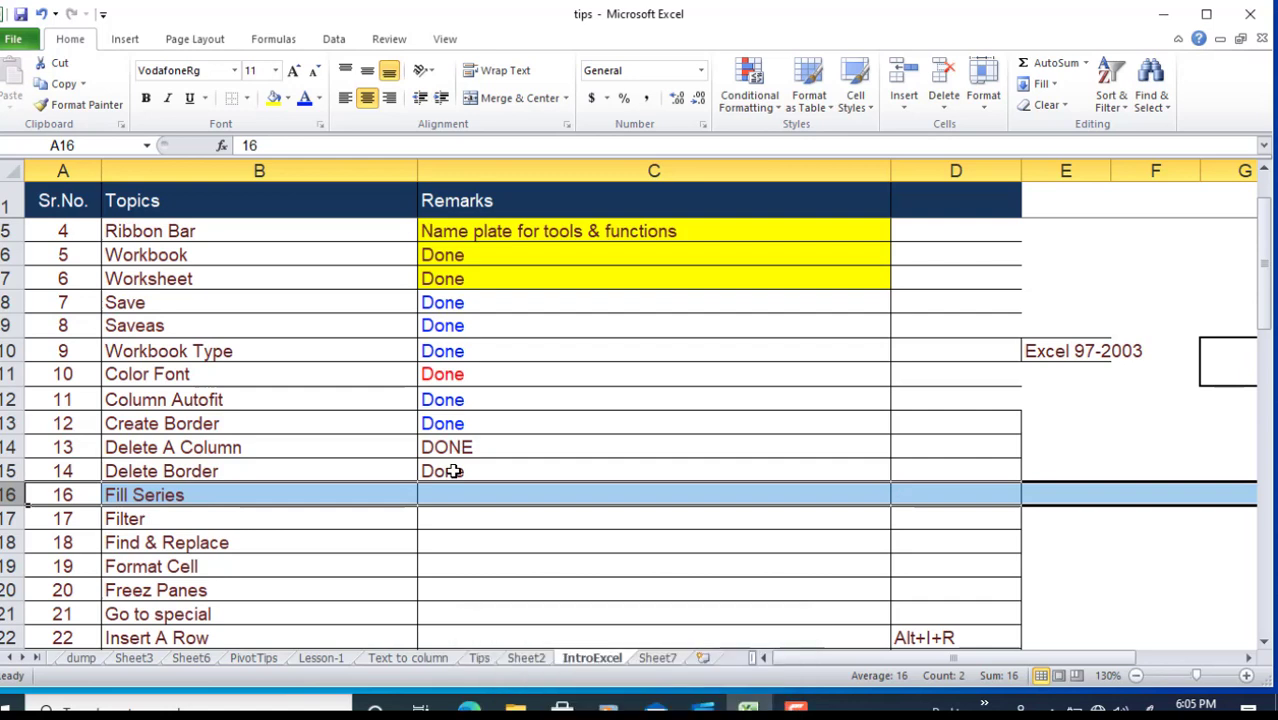
pyautogui.hotkey('ctrl', 'z')
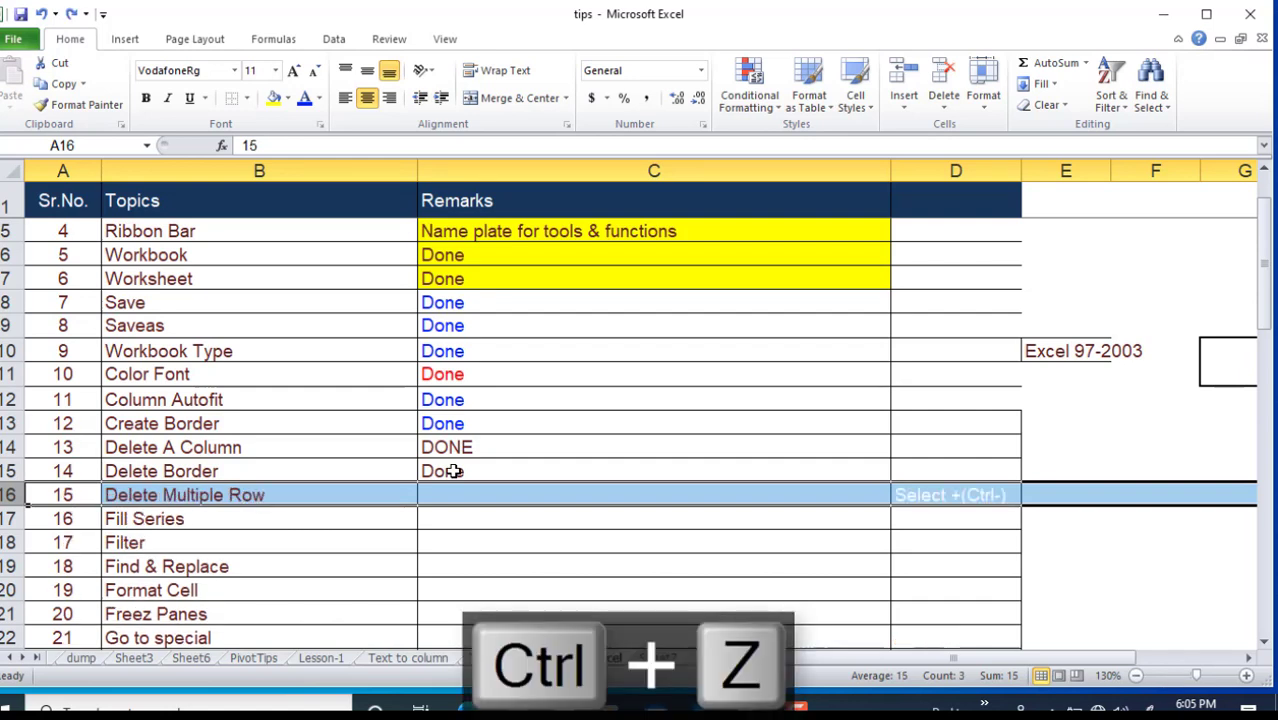
pyautogui.click(325, 543)
# - Delete rows 12 through 15, Column Autofit to Delete Border, together and undo the deletion
pyautogui.click(7, 494)
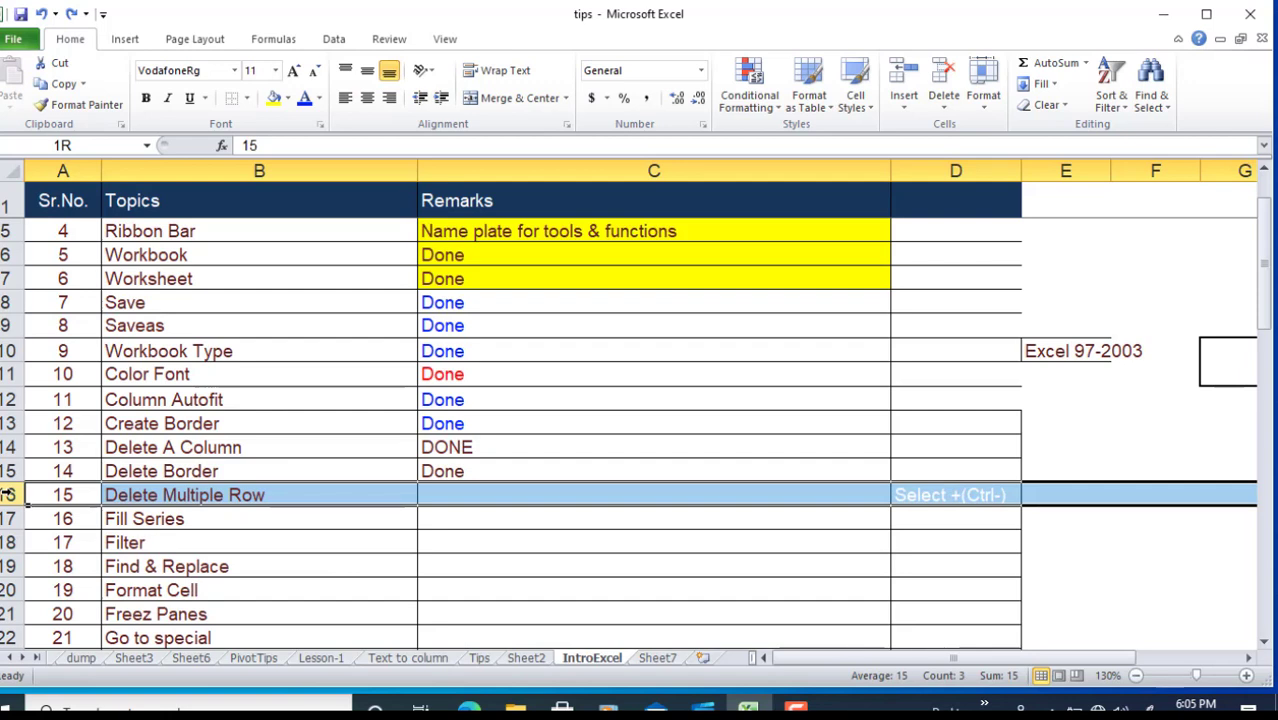
pyautogui.click(184, 500)
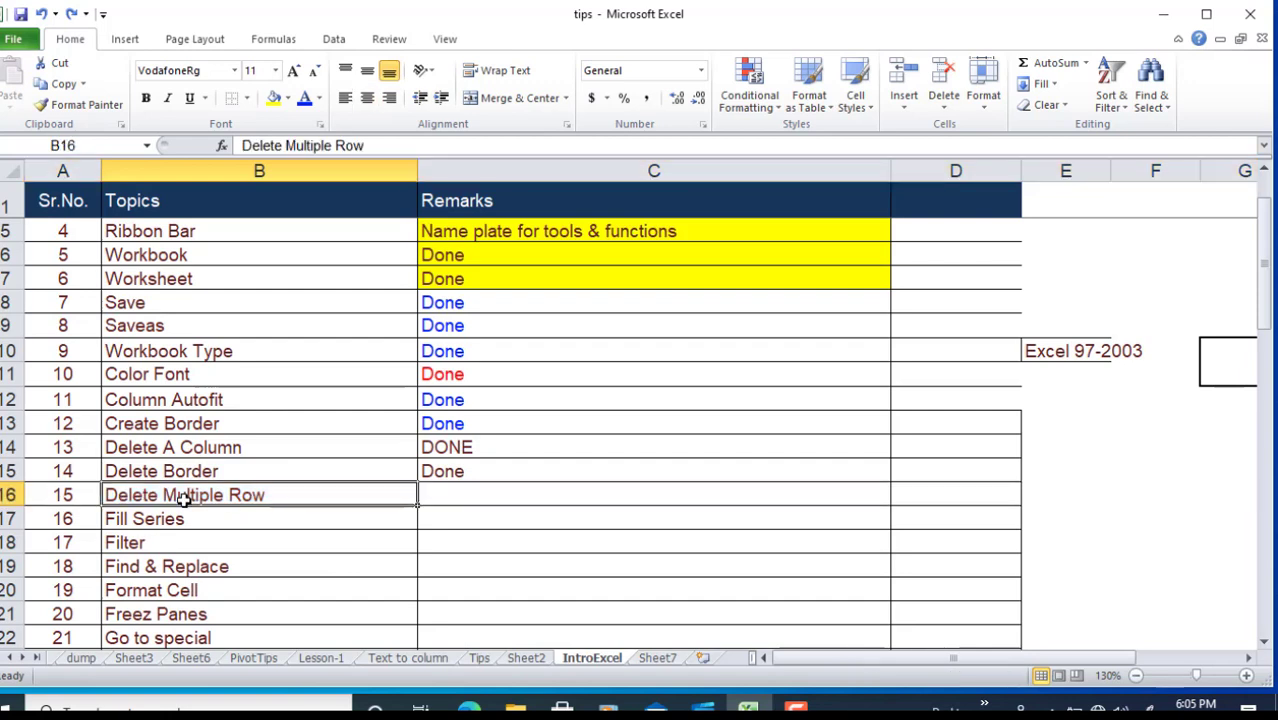
pyautogui.click(8, 423)
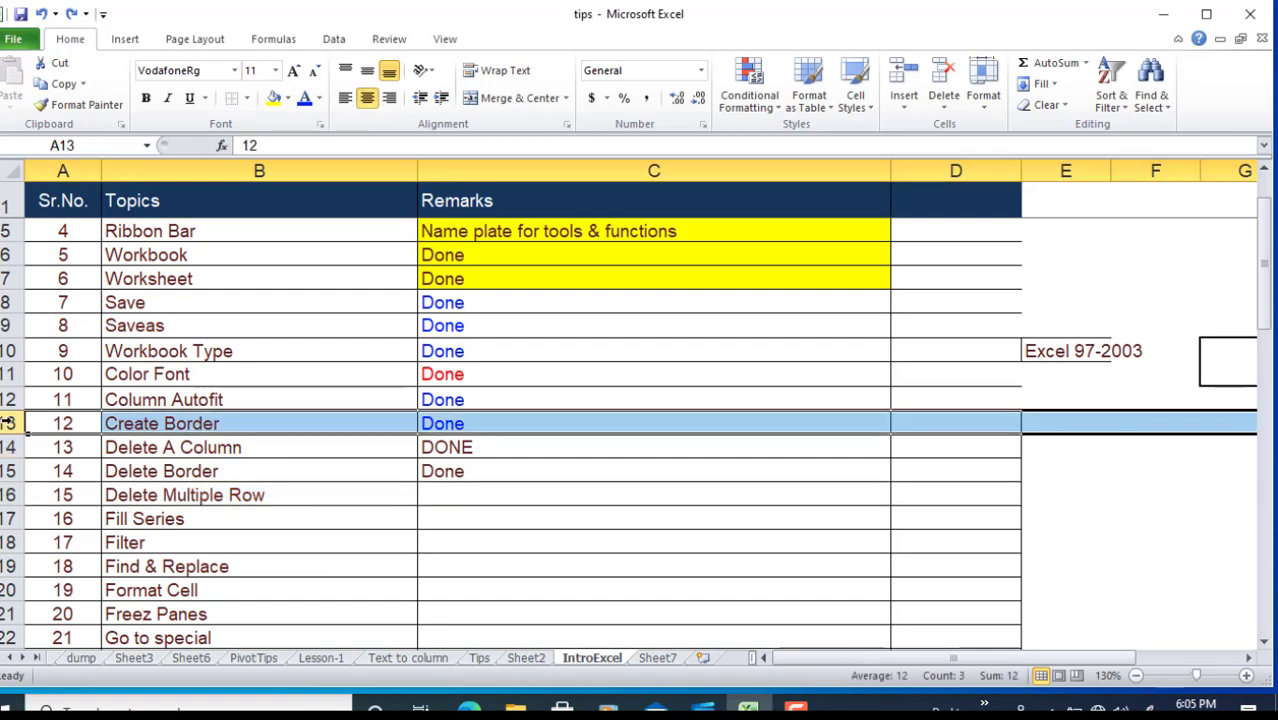
pyautogui.moveTo(8, 399); pyautogui.dragTo(8, 471)
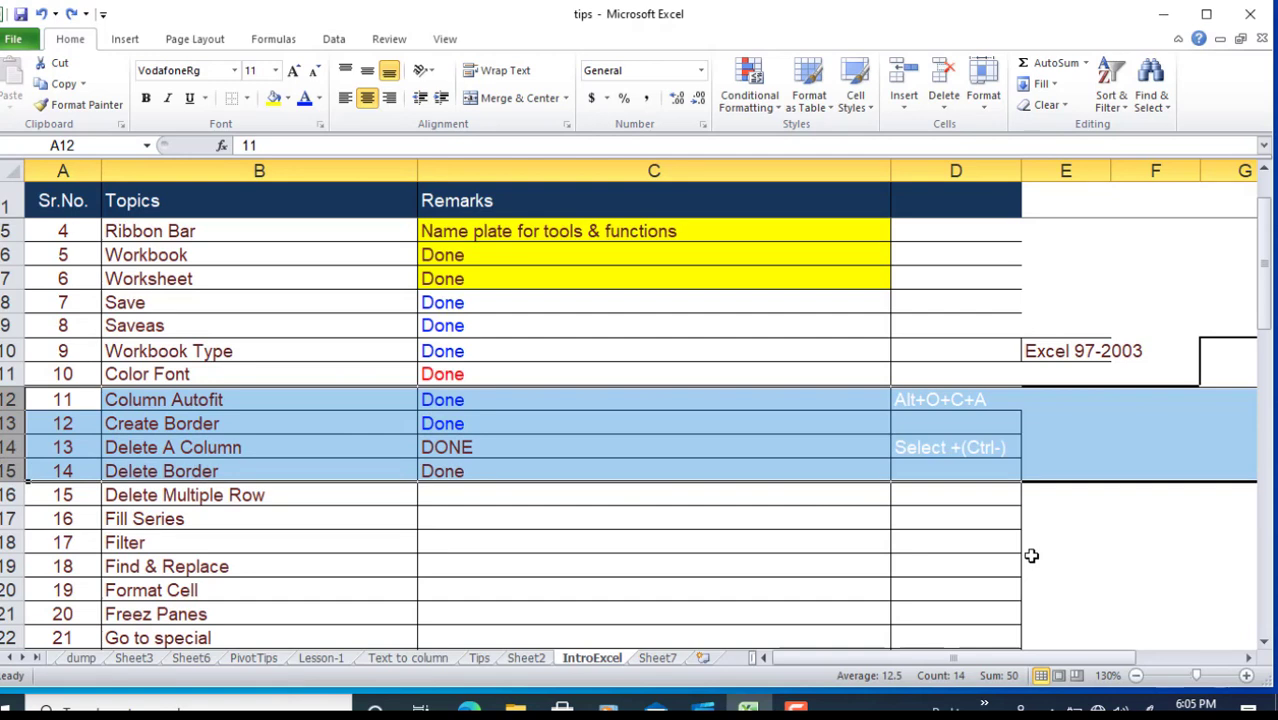
pyautogui.hotkey('ctrl', '-')
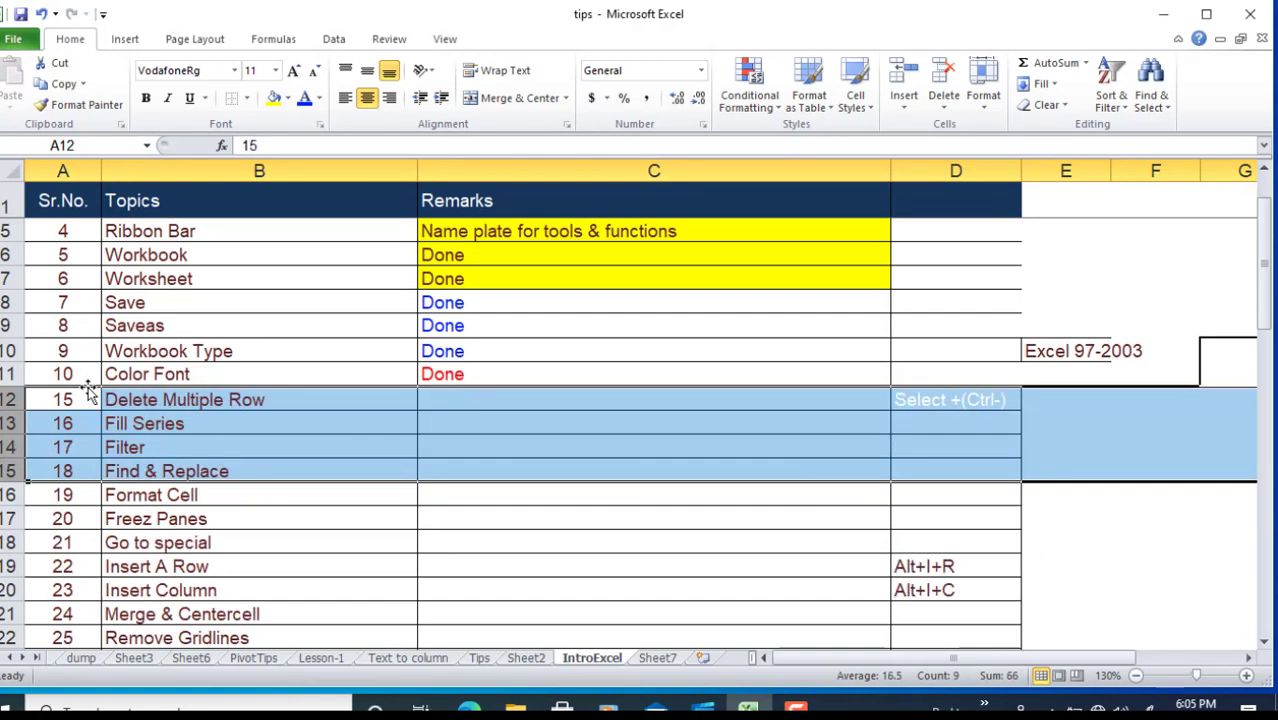
pyautogui.hotkey('ctrl', 'z')
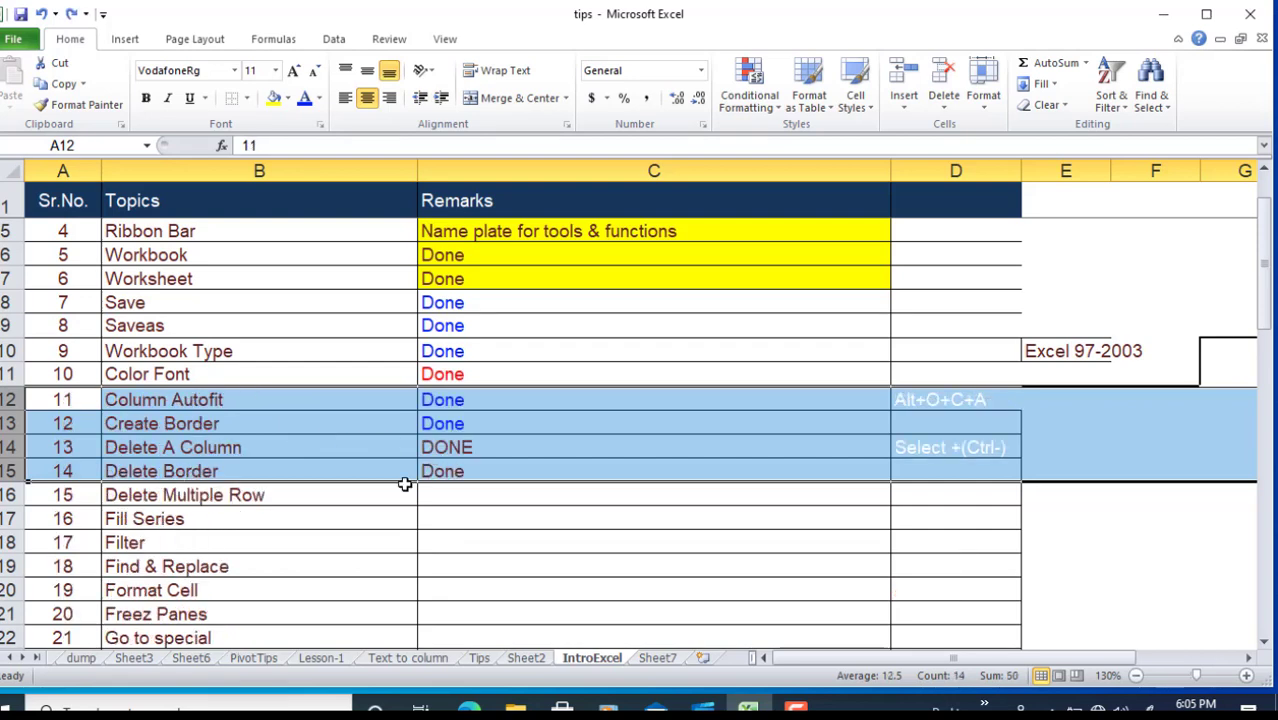
pyautogui.click(465, 448)
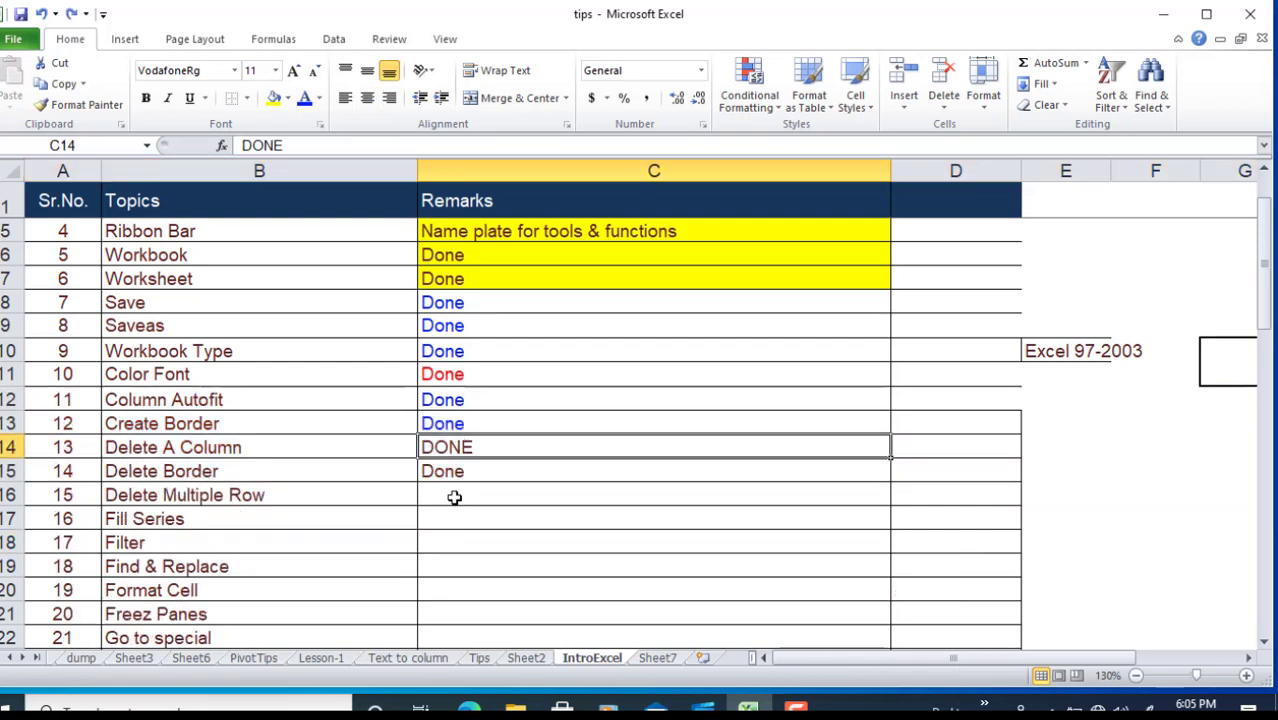
pyautogui.click(8, 495)
pyautogui.click(382, 500)
pyautogui.click(474, 496)
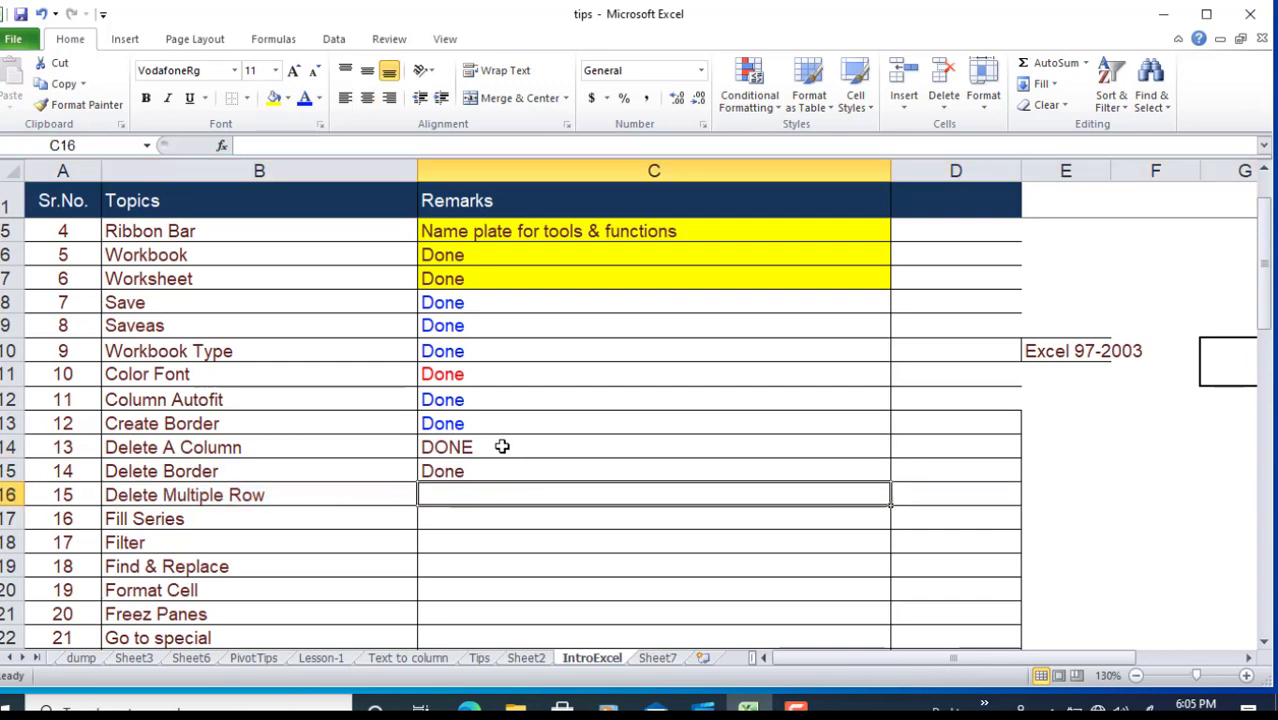
pyautogui.click(490, 440)
pyautogui.moveTo(311, 428); pyautogui.dragTo(653, 528)
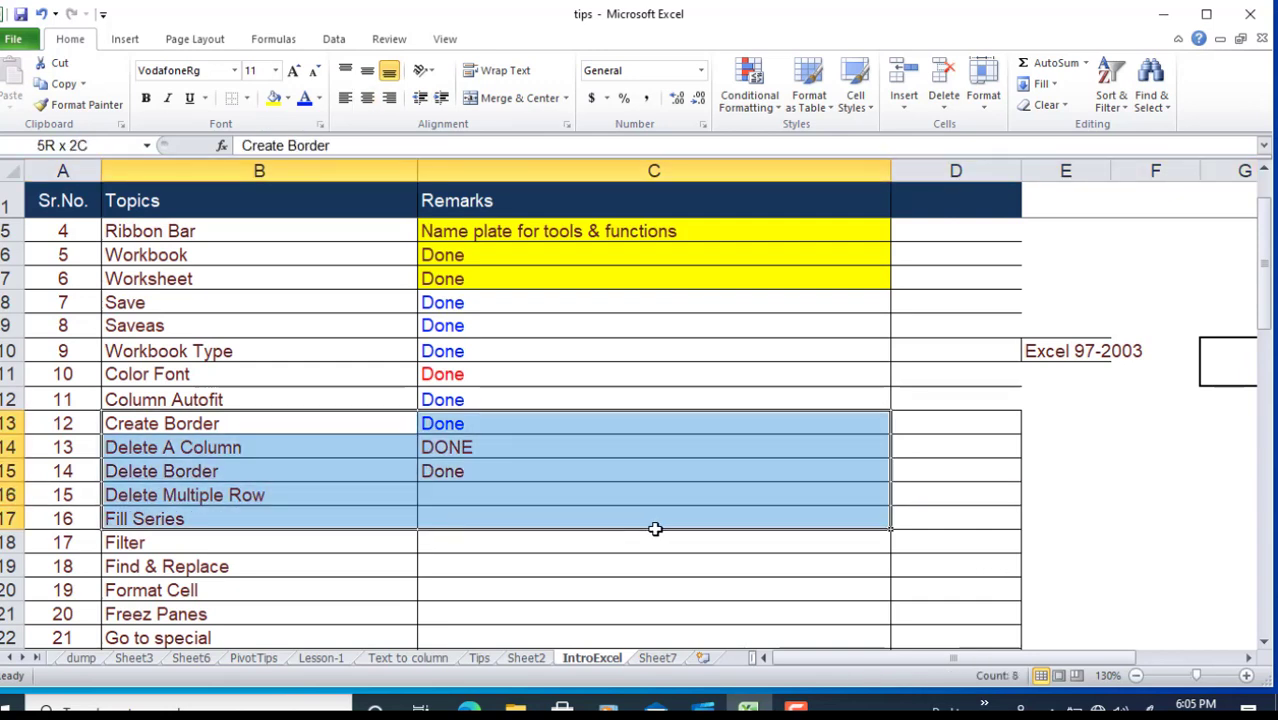
pyautogui.click(610, 490)
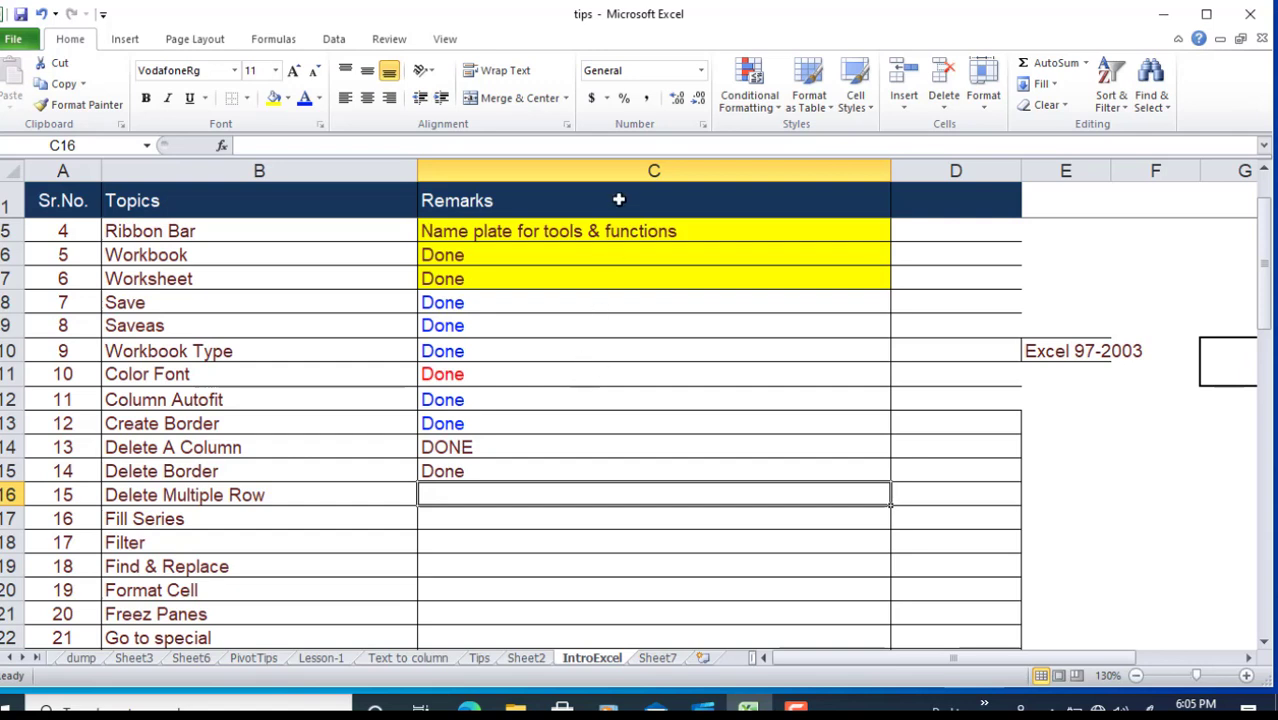
pyautogui.click(609, 165)
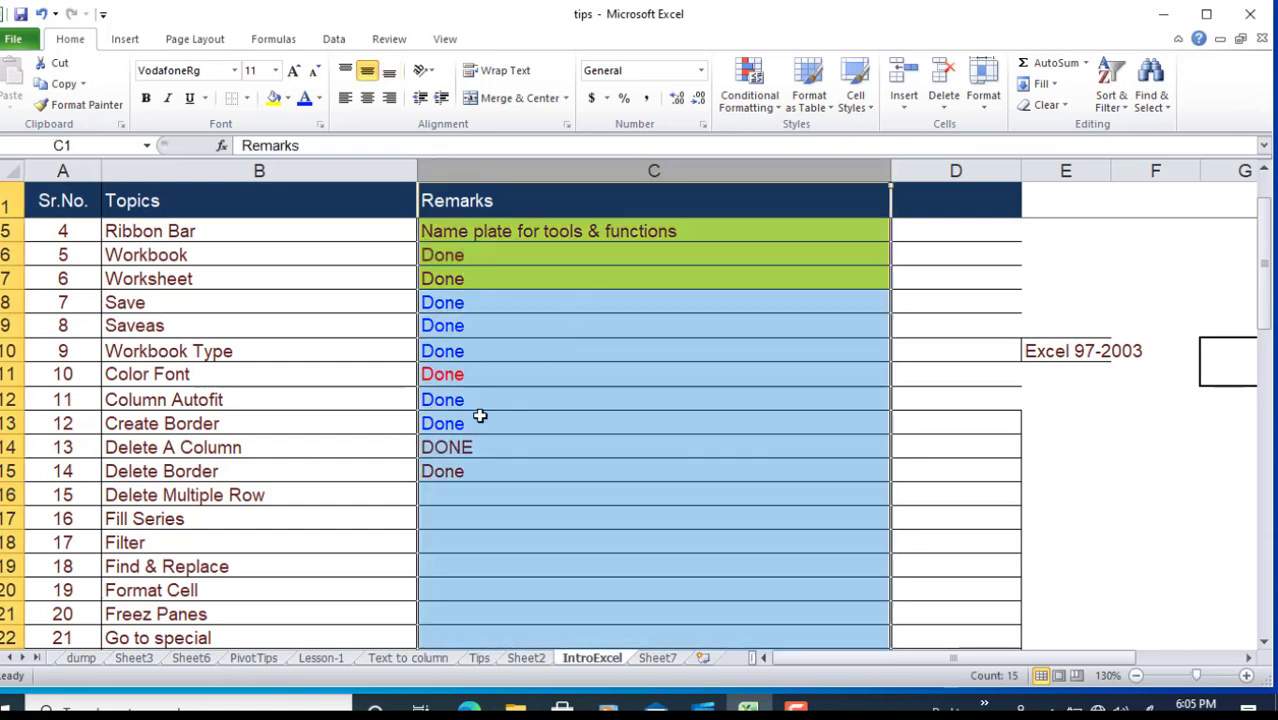
pyautogui.click(323, 489)
pyautogui.click(12, 495)
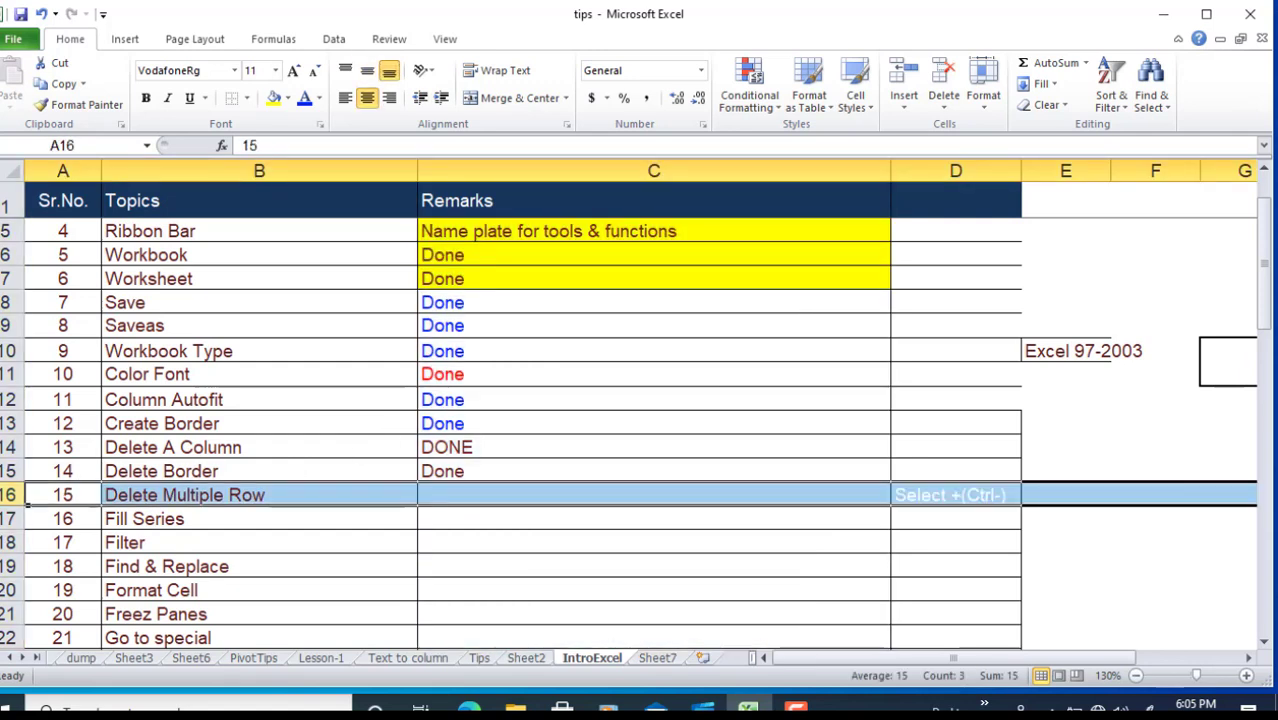
pyautogui.click(12, 471)
pyautogui.click(12, 447)
pyautogui.moveTo(18, 447); pyautogui.dragTo(14, 400)
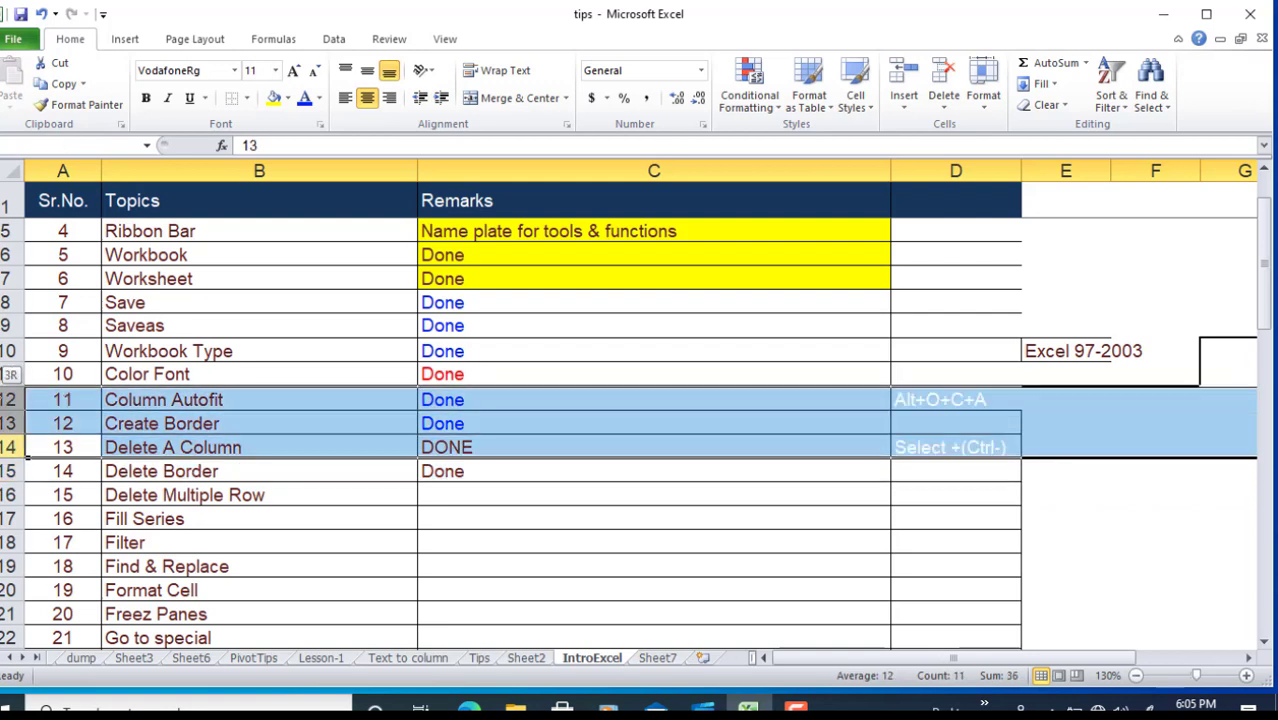
pyautogui.click(385, 536)
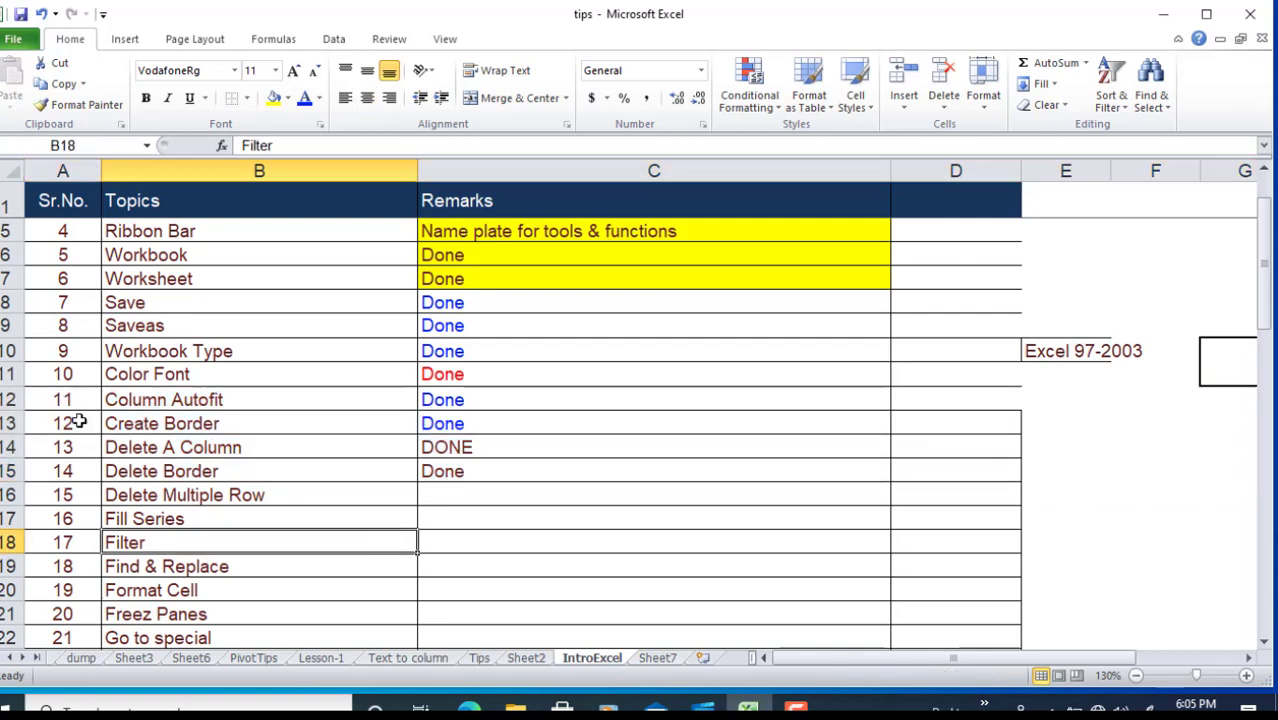
pyautogui.click(375, 400)
pyautogui.click(14, 472)
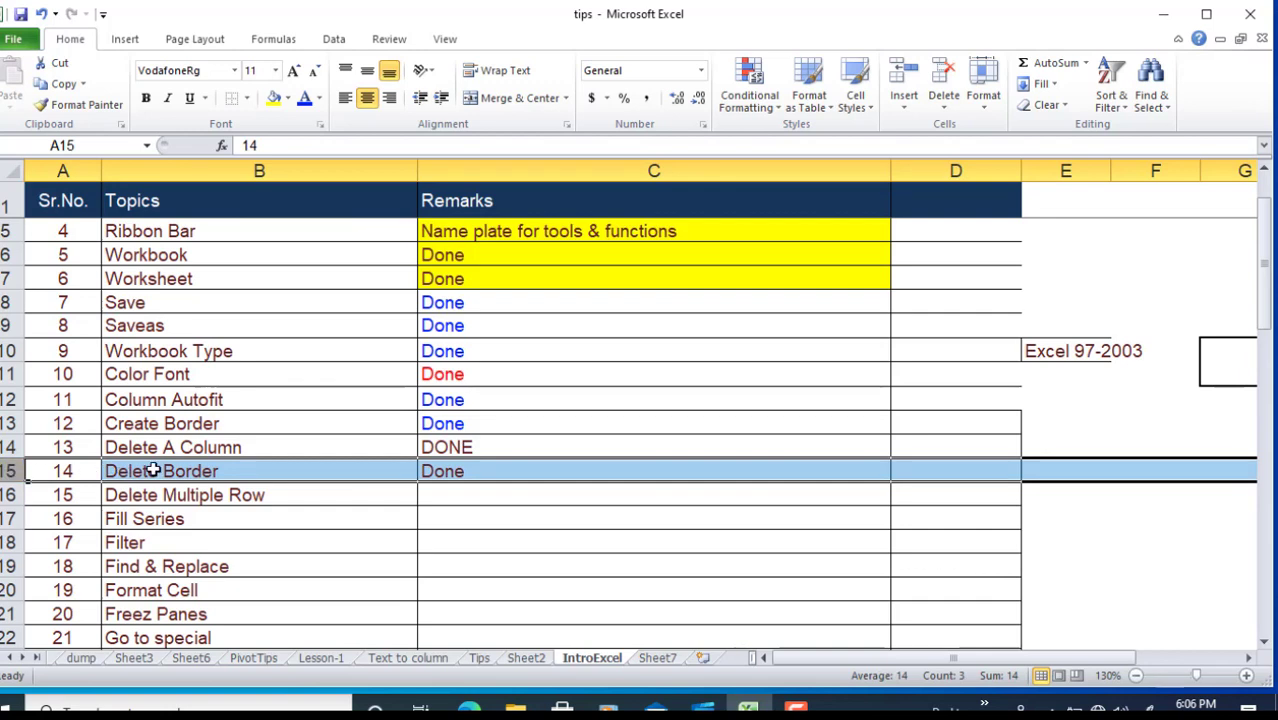
pyautogui.click(392, 517)
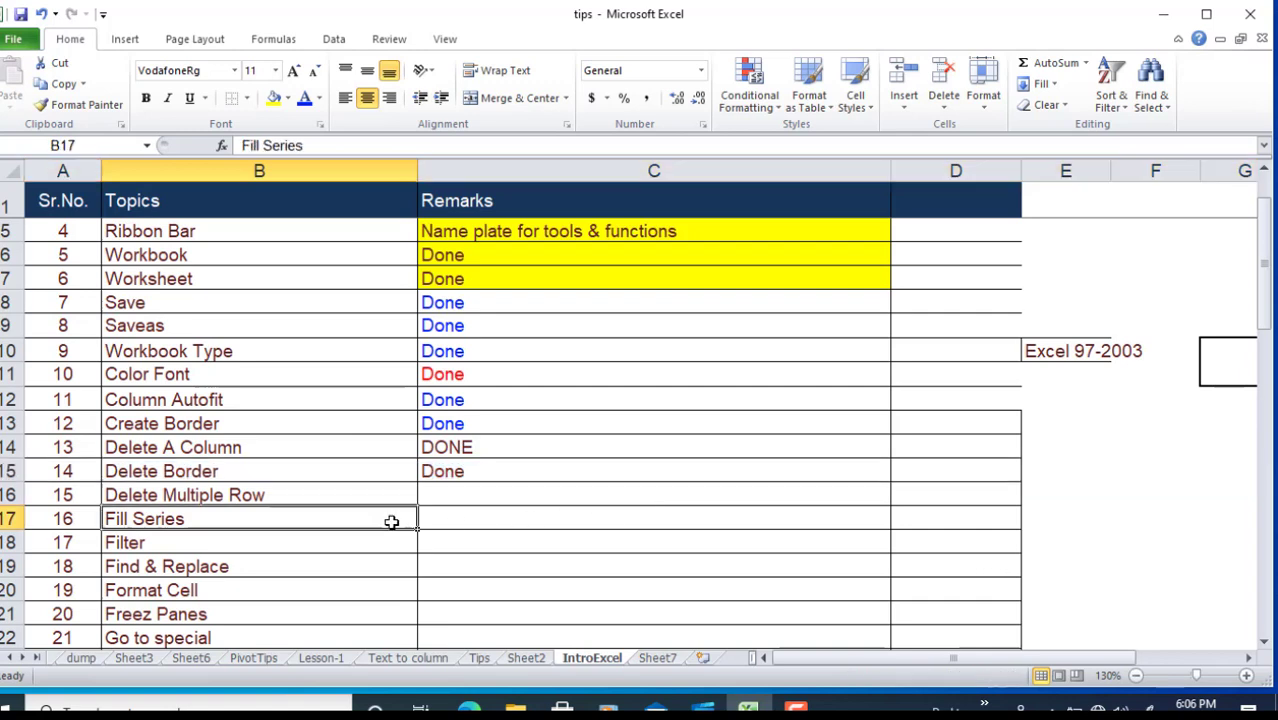
pyautogui.click(10, 471)
pyautogui.click(262, 471)
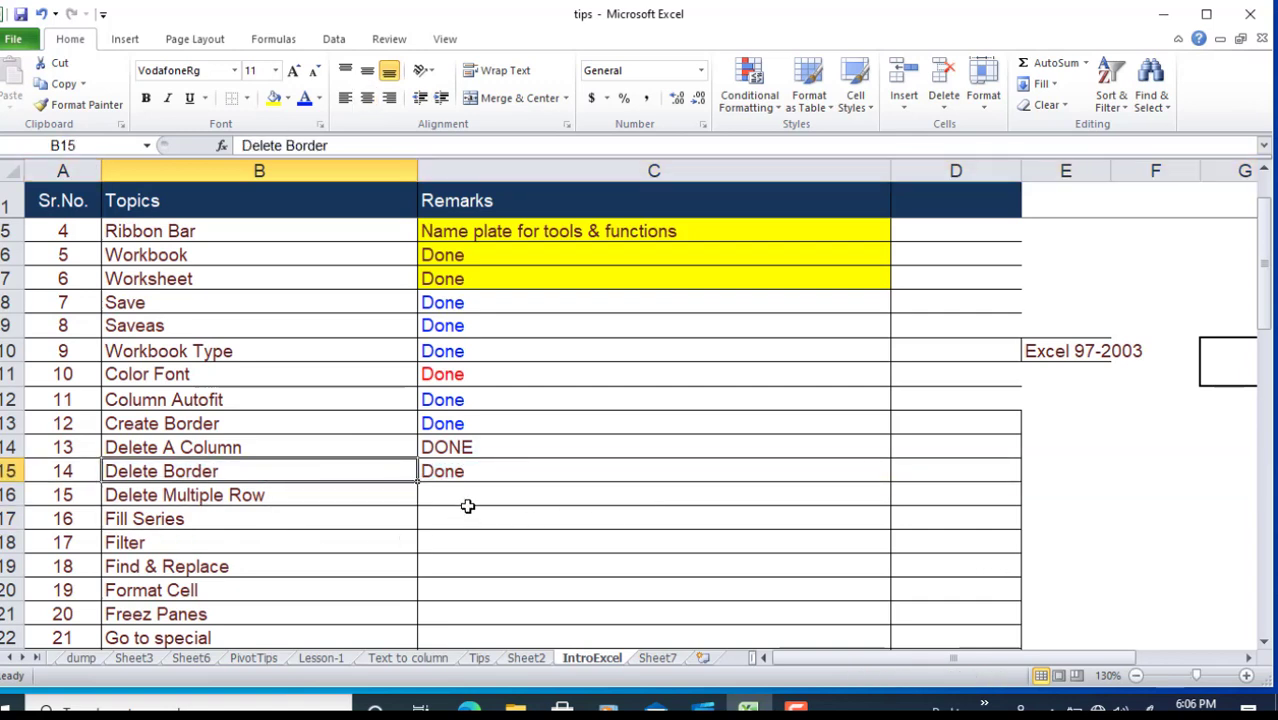
pyautogui.click(458, 470)
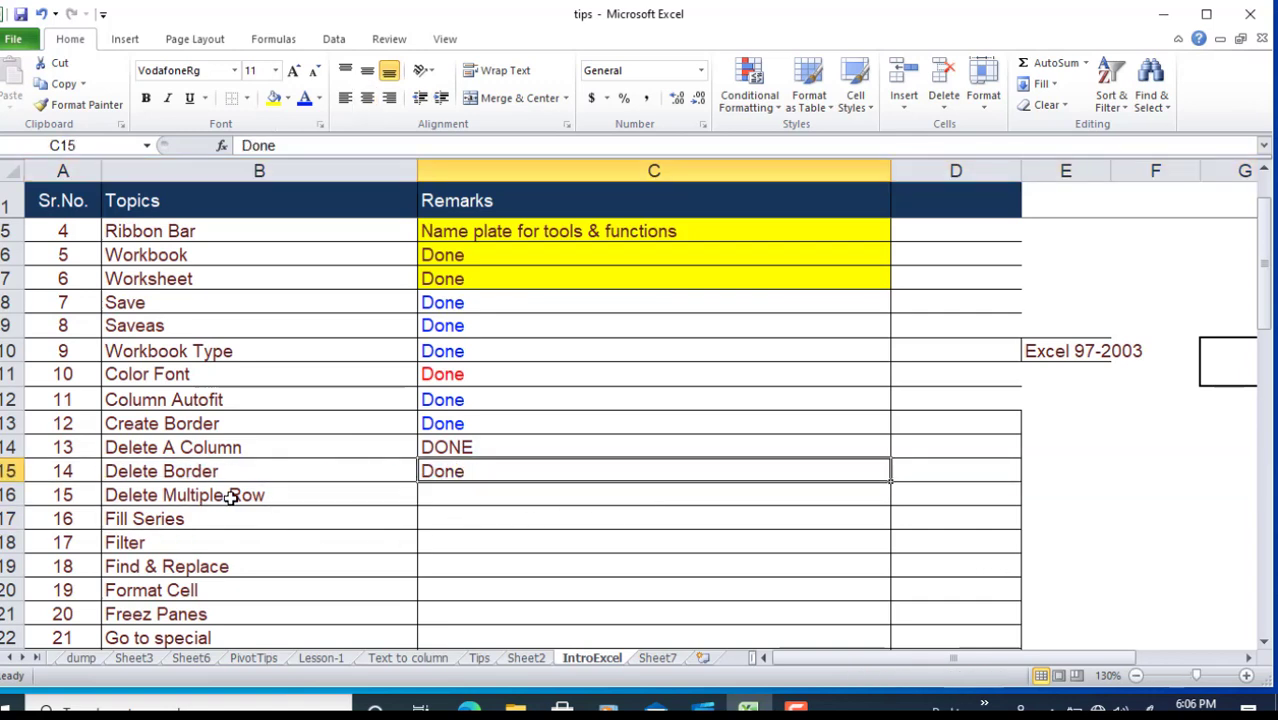
pyautogui.click(488, 542)
# - Delete only cells A17:B17 of the Fill Series topic using the Shift cells up option
pyautogui.moveTo(60, 518); pyautogui.dragTo(330, 516)
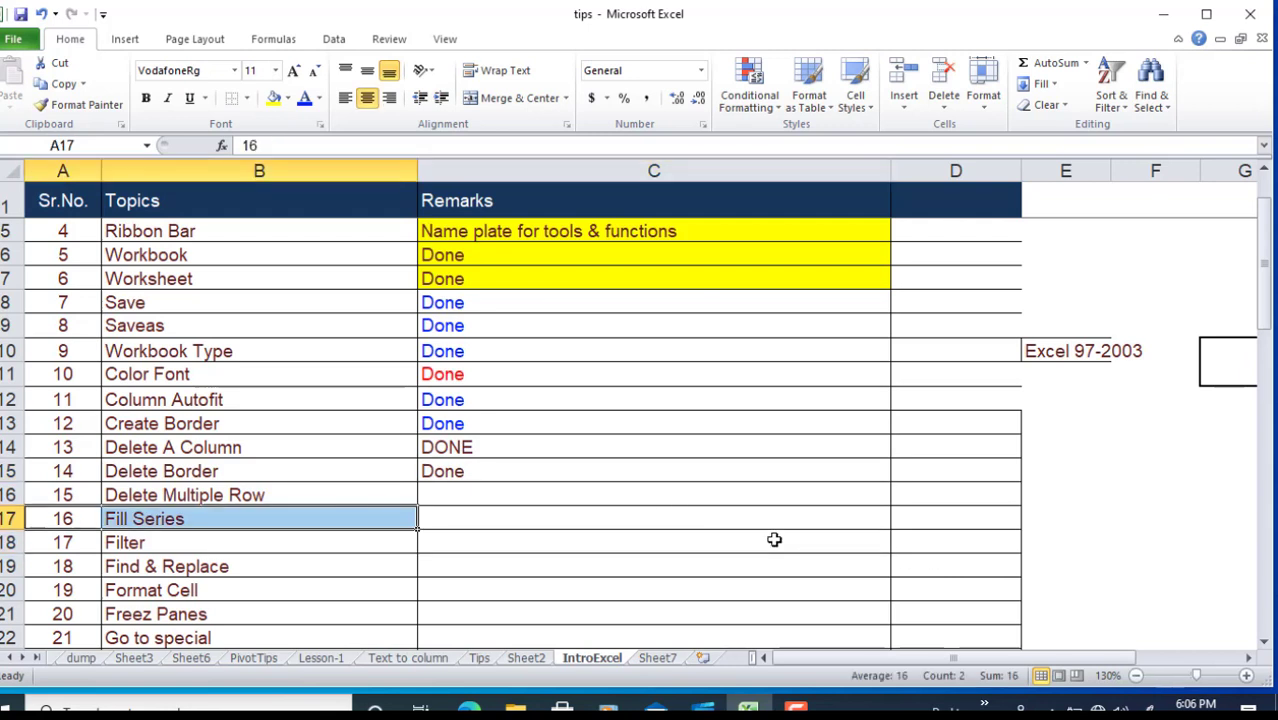
pyautogui.hotkey('ctrl', '-')
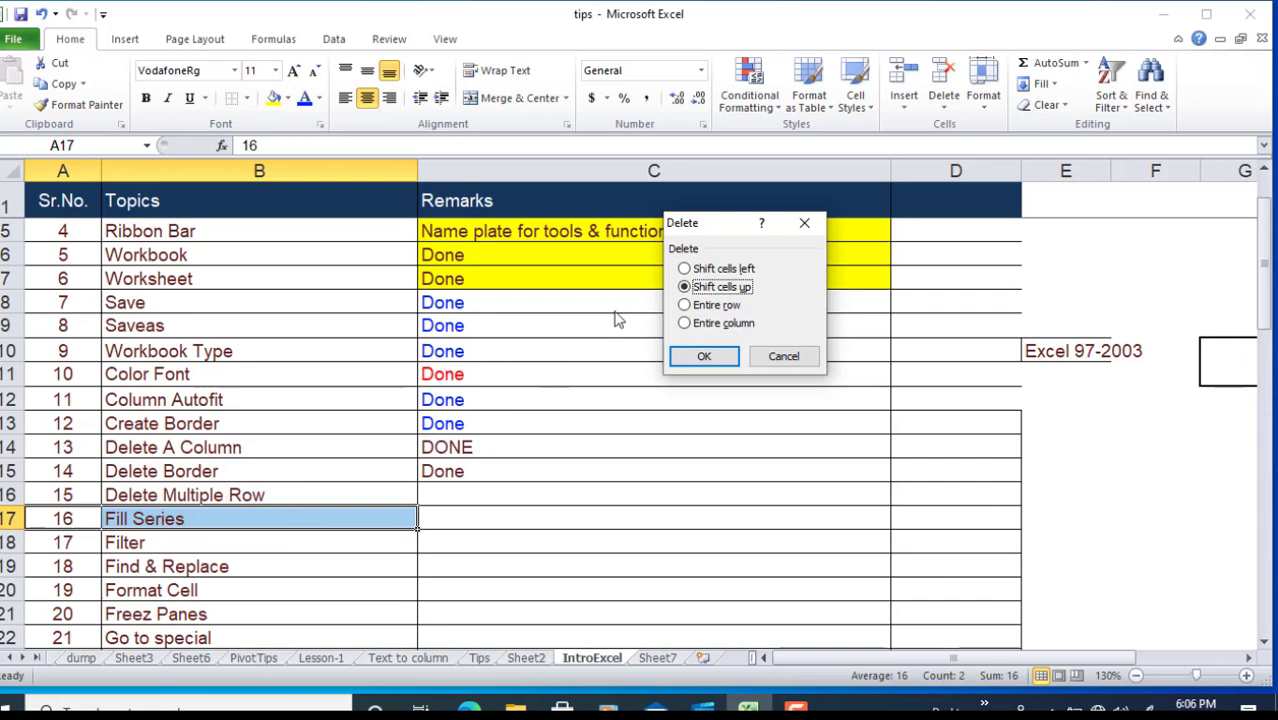
pyautogui.click(685, 324)
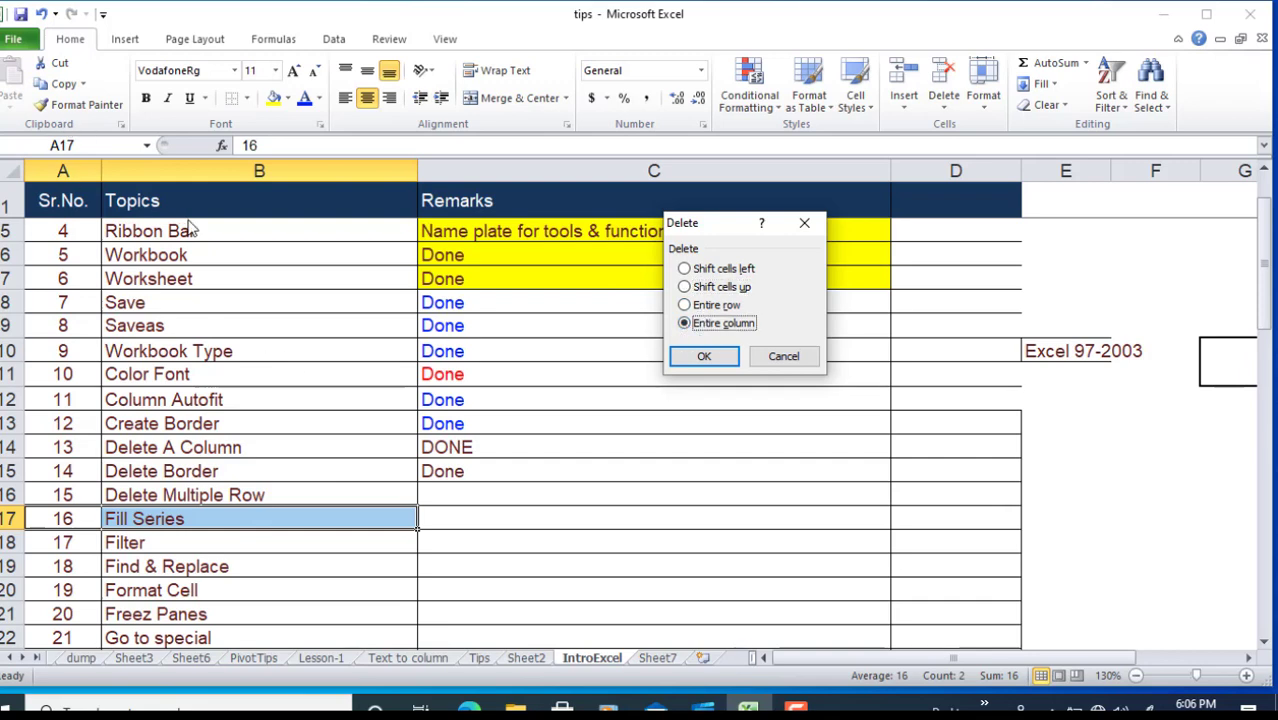
pyautogui.click(685, 270)
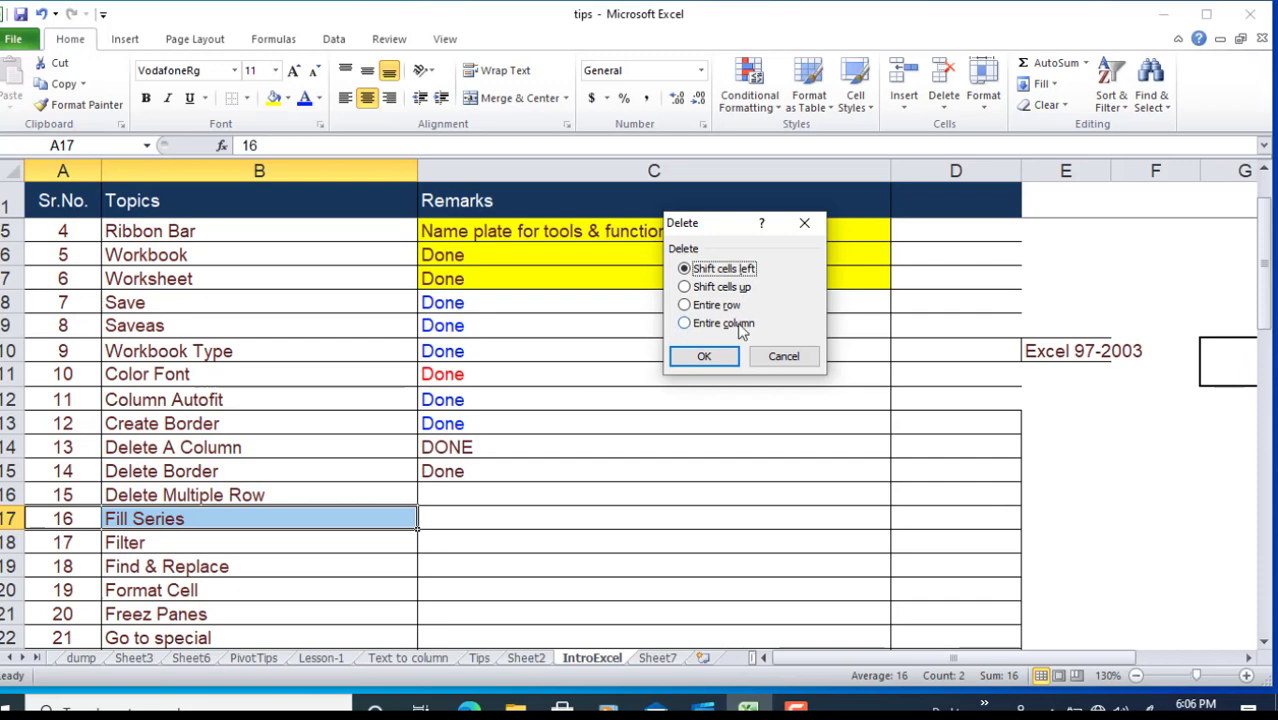
pyautogui.click(719, 286)
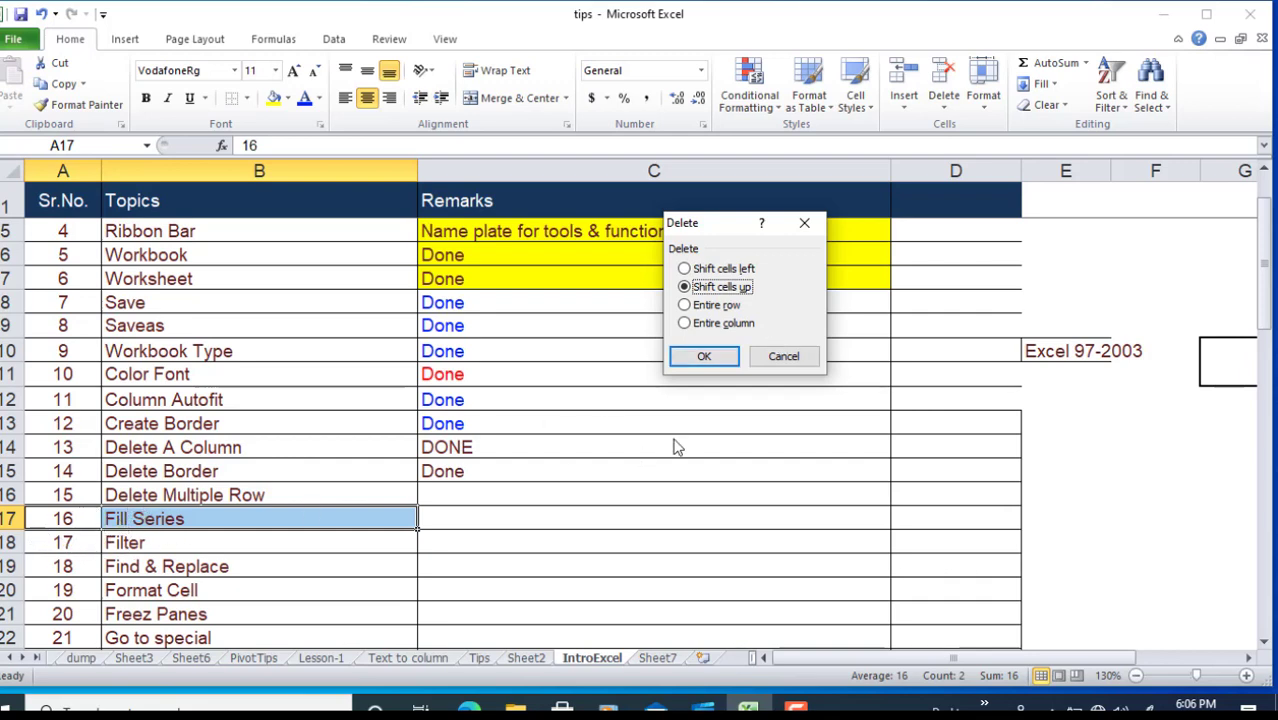
pyautogui.click(704, 356)
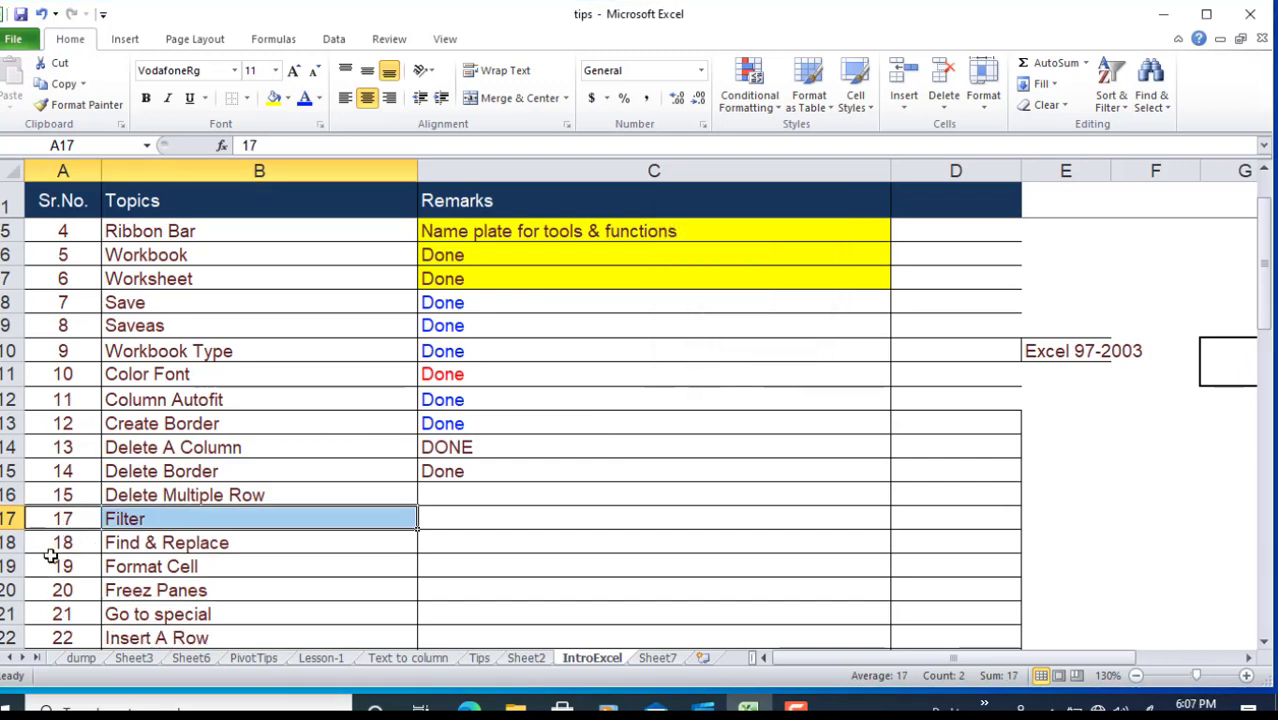
# - Review the shifted topics from row 17 down and undo the deletion of cells A17:B17
pyautogui.click(12, 518)
pyautogui.click(131, 518)
pyautogui.moveTo(59, 518); pyautogui.dragTo(231, 591)
pyautogui.click(106, 542)
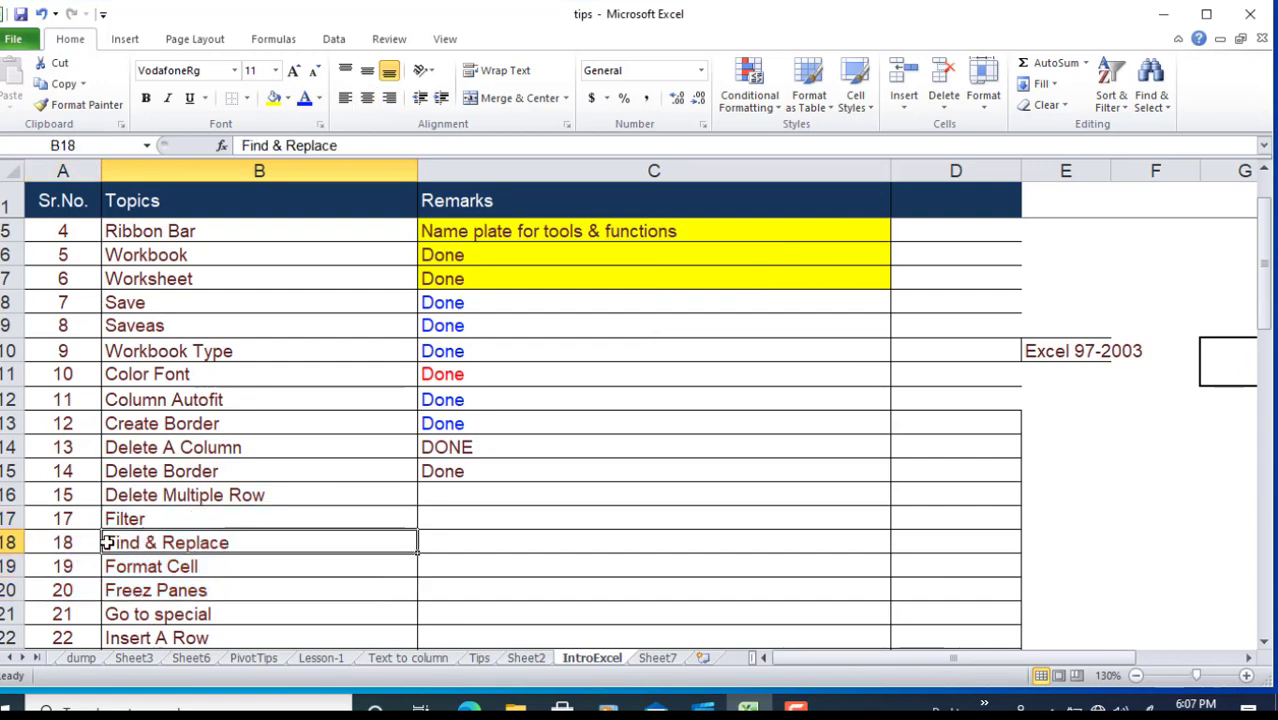
pyautogui.moveTo(63, 516); pyautogui.dragTo(428, 522)
pyautogui.click(484, 524)
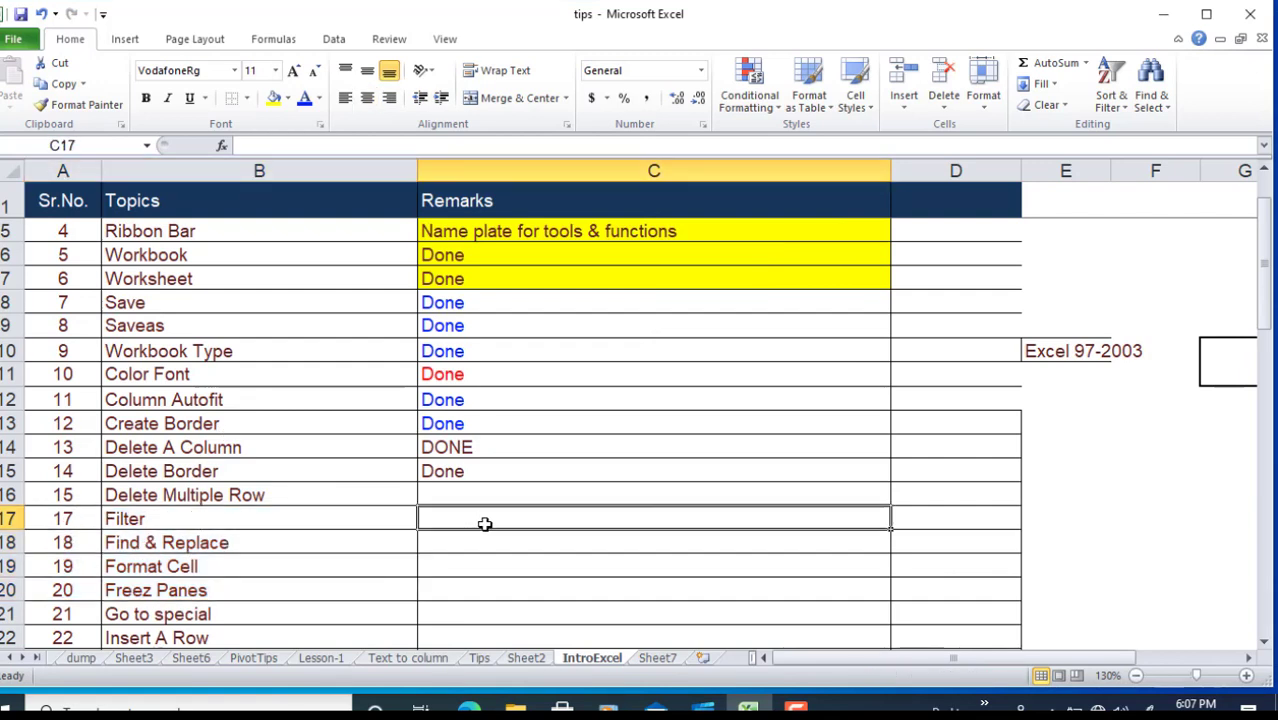
pyautogui.hotkey('ctrl', 'z')
pyautogui.moveTo(73, 518); pyautogui.dragTo(363, 512)
pyautogui.click(528, 500)
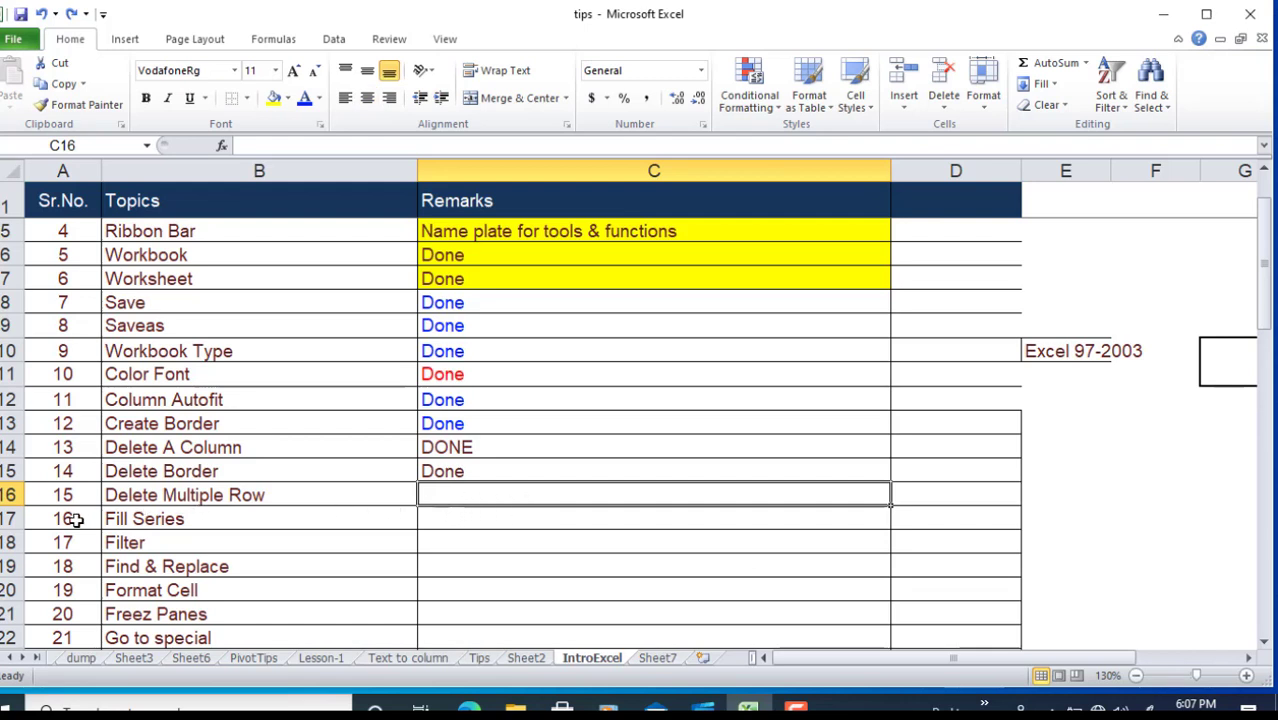
pyautogui.moveTo(71, 516); pyautogui.dragTo(341, 524)
pyautogui.moveTo(496, 519); pyautogui.dragTo(545, 568)
pyautogui.click(381, 550)
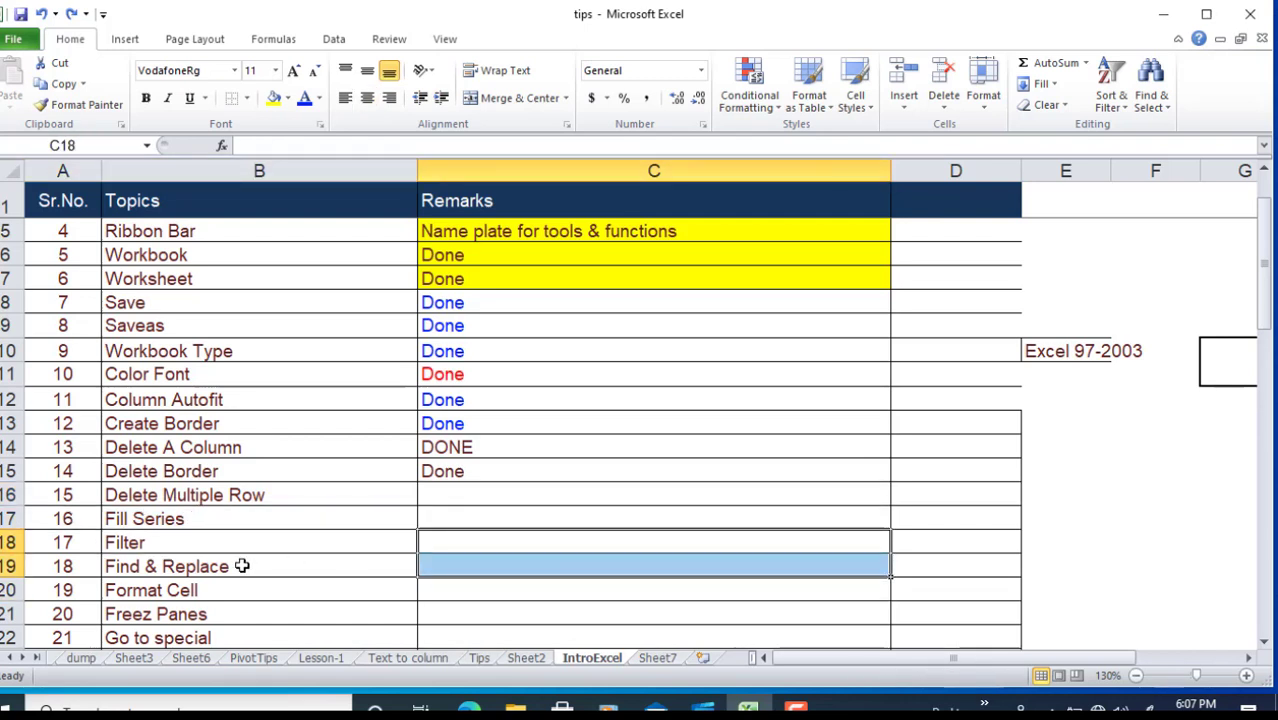
pyautogui.click(226, 541)
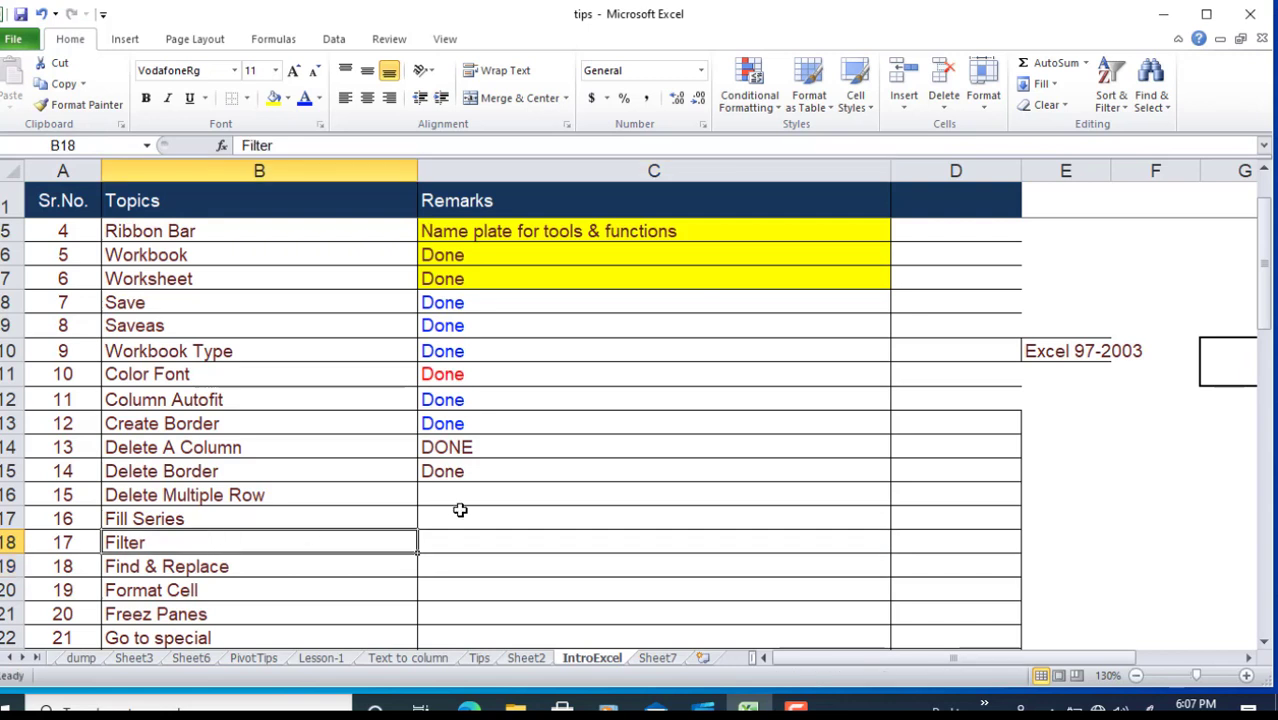
# - Enter "done" in cell C17 as the remark for the Fill Series topic
pyautogui.press('Up')
pyautogui.press('Left')
pyautogui.press('Right')
pyautogui.press('Left')
pyautogui.press('Right')
pyautogui.press('Right')
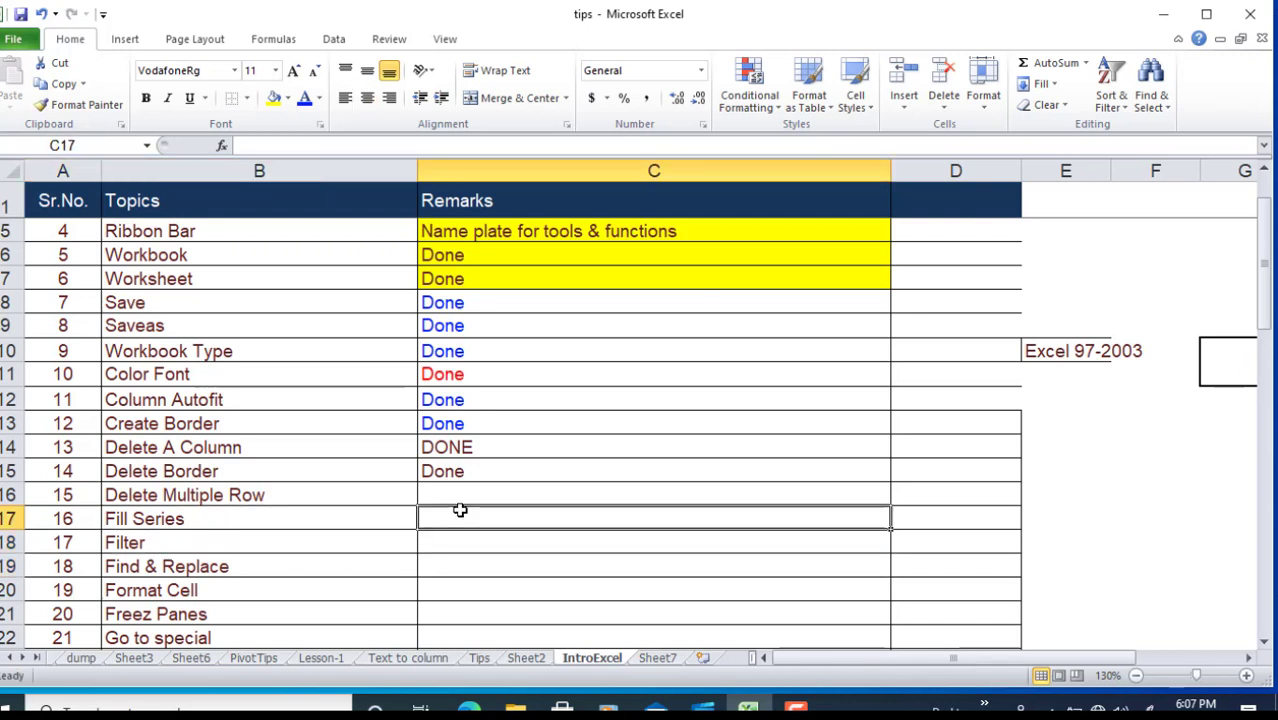
pyautogui.press('Left')
pyautogui.press('Right')
pyautogui.write('done')
pyautogui.press('Return')
pyautogui.press('Up')
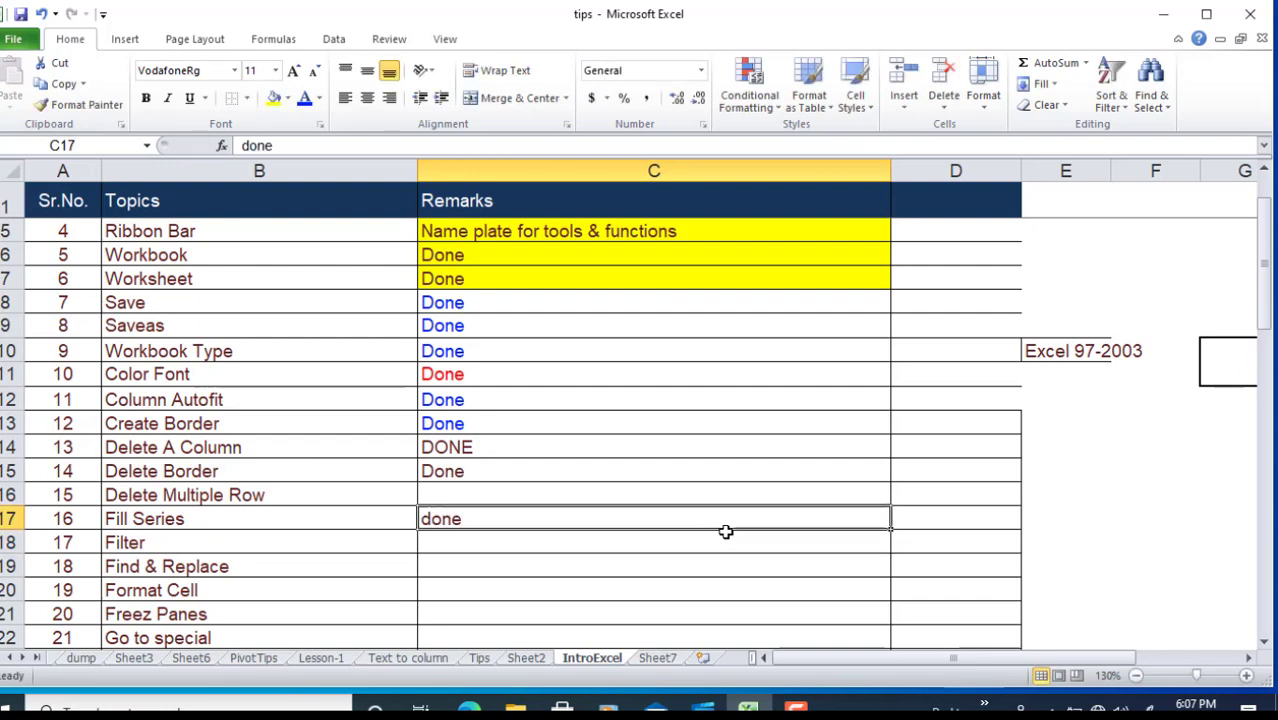
# - Delete cells A17:B17 beside the "done" remark, shifting the cells below up
pyautogui.click(477, 570)
pyautogui.click(456, 518)
pyautogui.moveTo(62, 518); pyautogui.dragTo(380, 518)
pyautogui.hotkey('ctrl', '-')
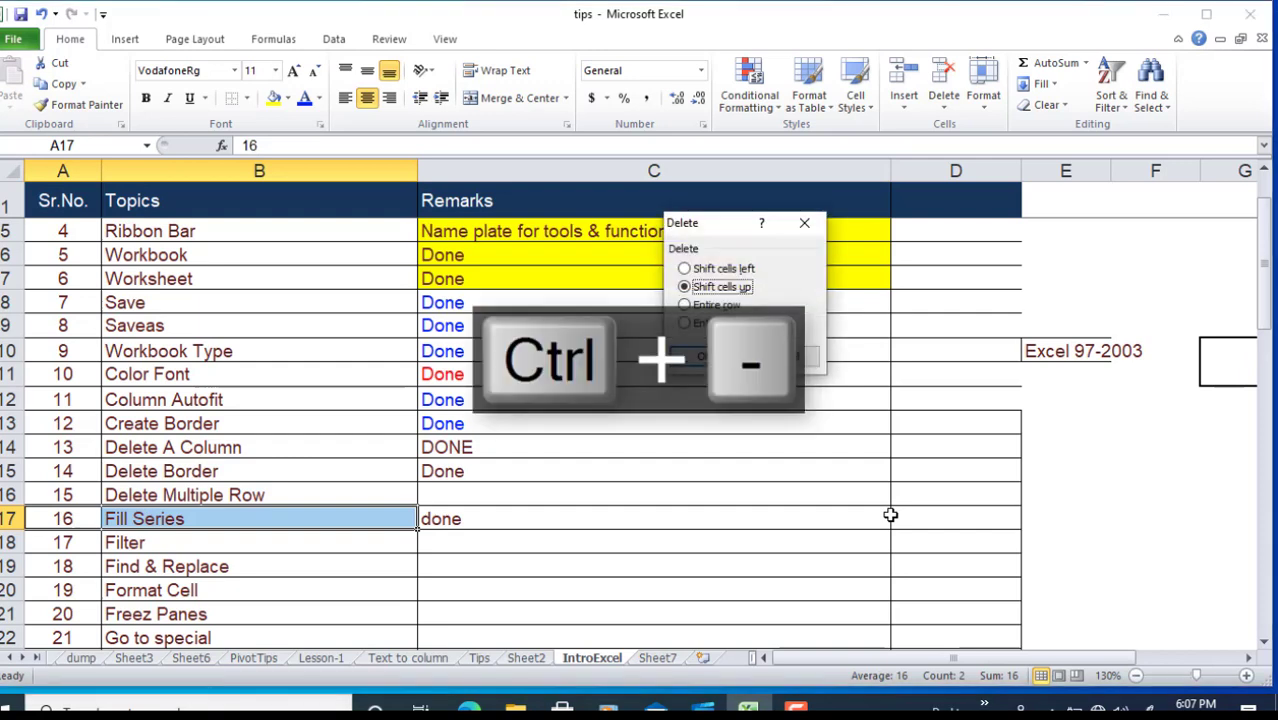
pyautogui.click(704, 356)
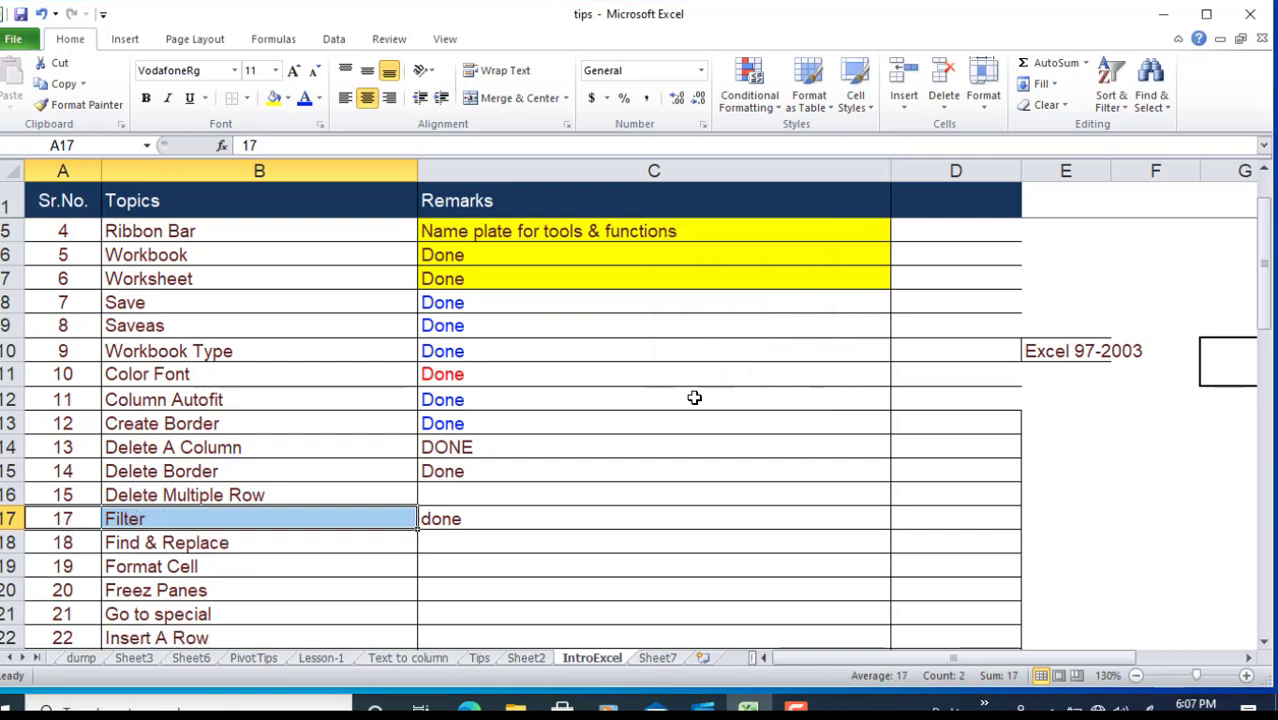
# - Compare the topic in B17 with its remark in C17 and undo the cell deletion
pyautogui.click(229, 580)
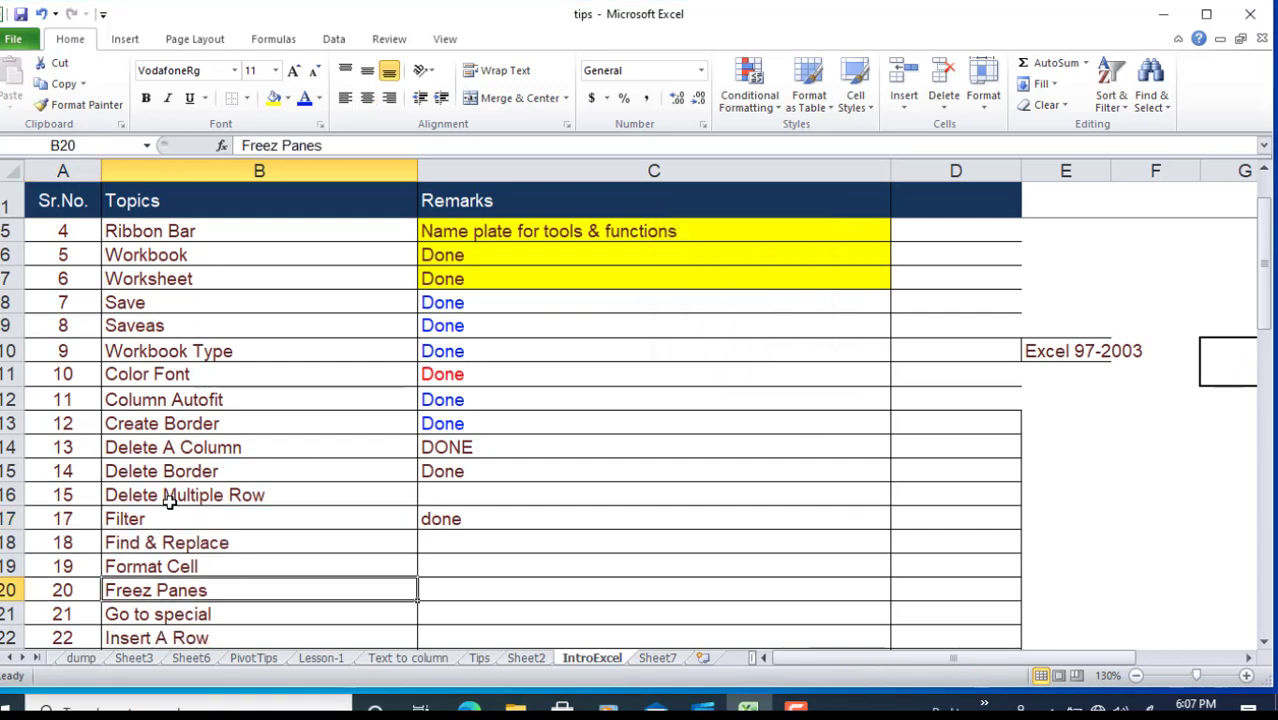
pyautogui.click(446, 521)
pyautogui.press('Return')
pyautogui.click(451, 519)
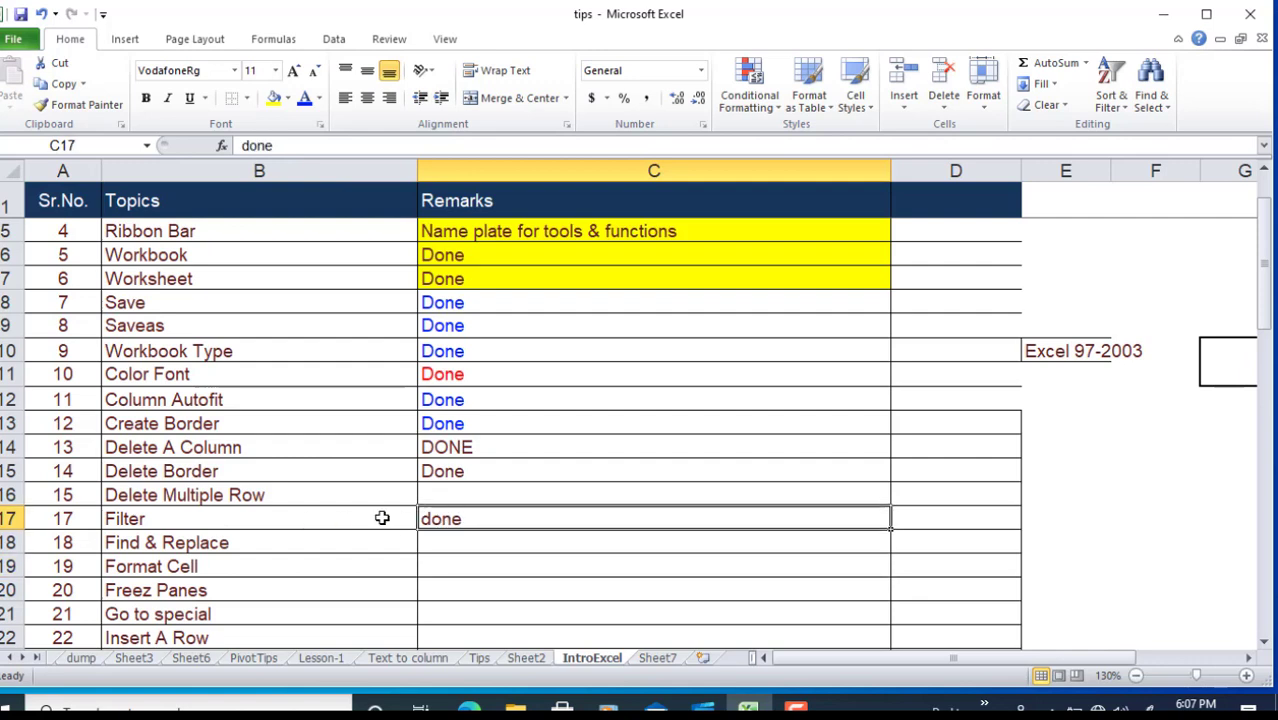
pyautogui.click(133, 519)
pyautogui.moveTo(133, 519); pyautogui.dragTo(466, 521)
pyautogui.click(456, 562)
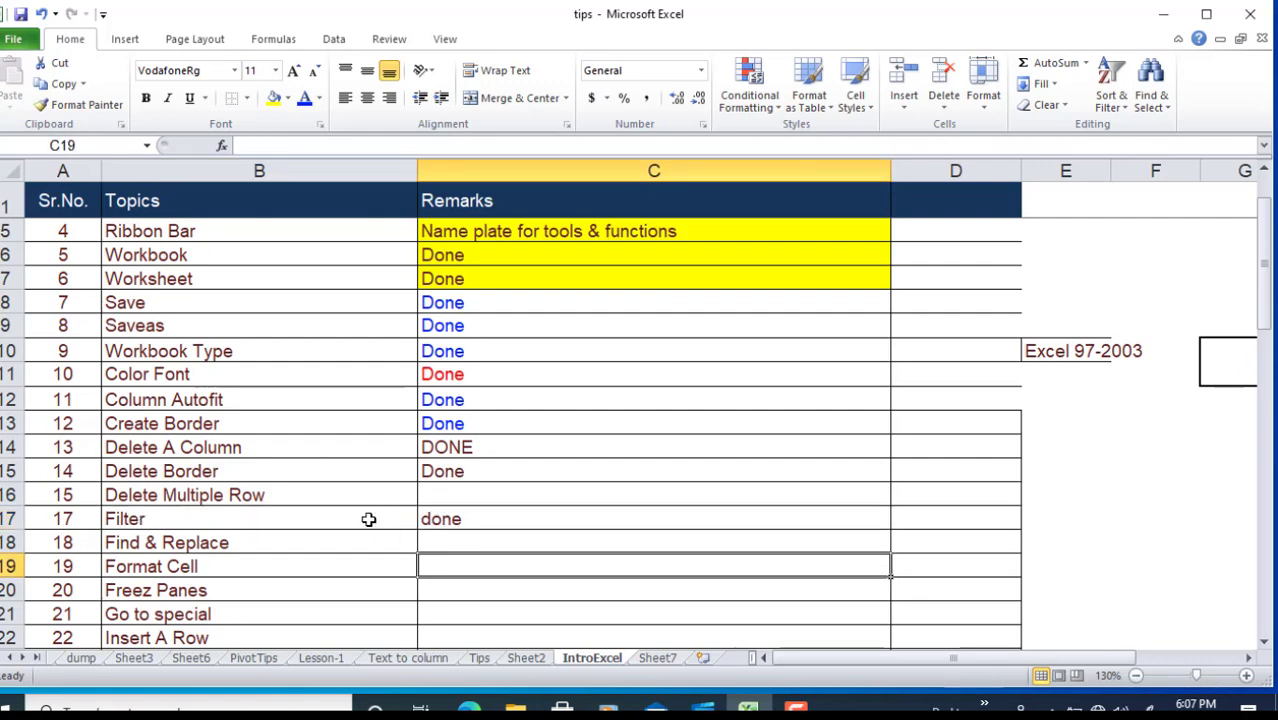
pyautogui.moveTo(368, 519); pyautogui.dragTo(481, 519)
pyautogui.click(484, 519)
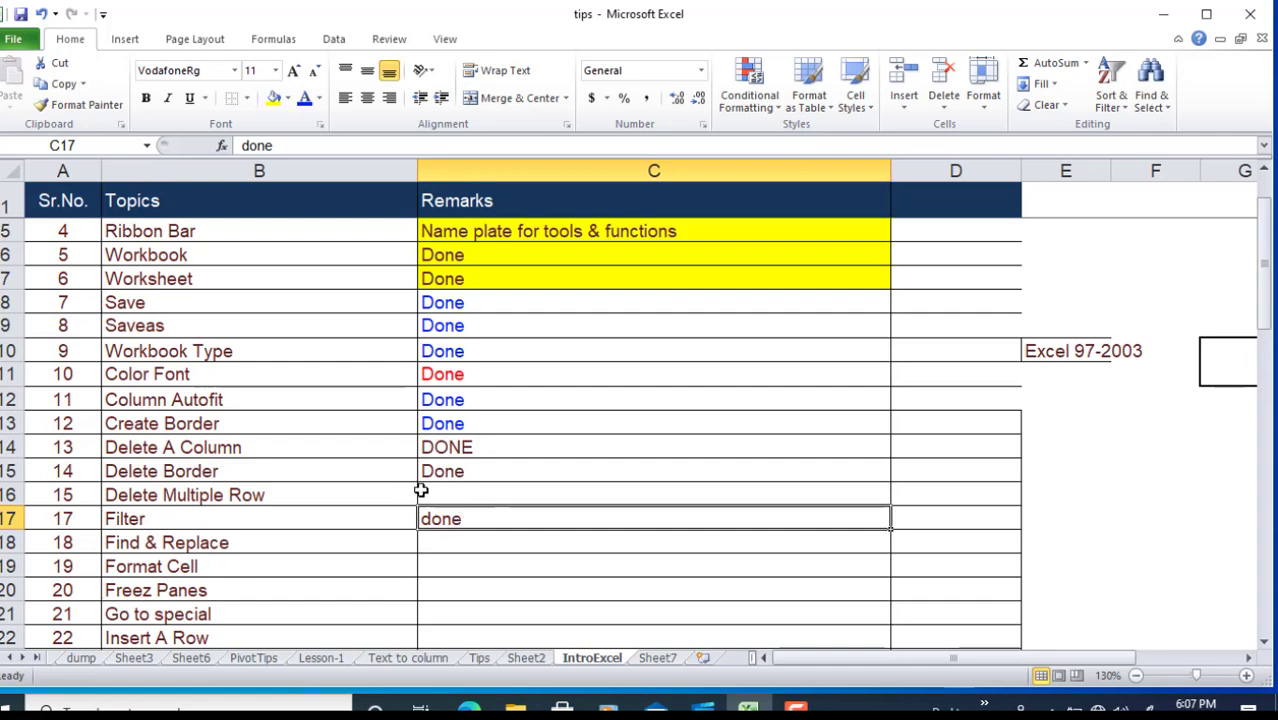
pyautogui.hotkey('ctrl', 'z')
pyautogui.click(388, 579)
pyautogui.click(82, 519)
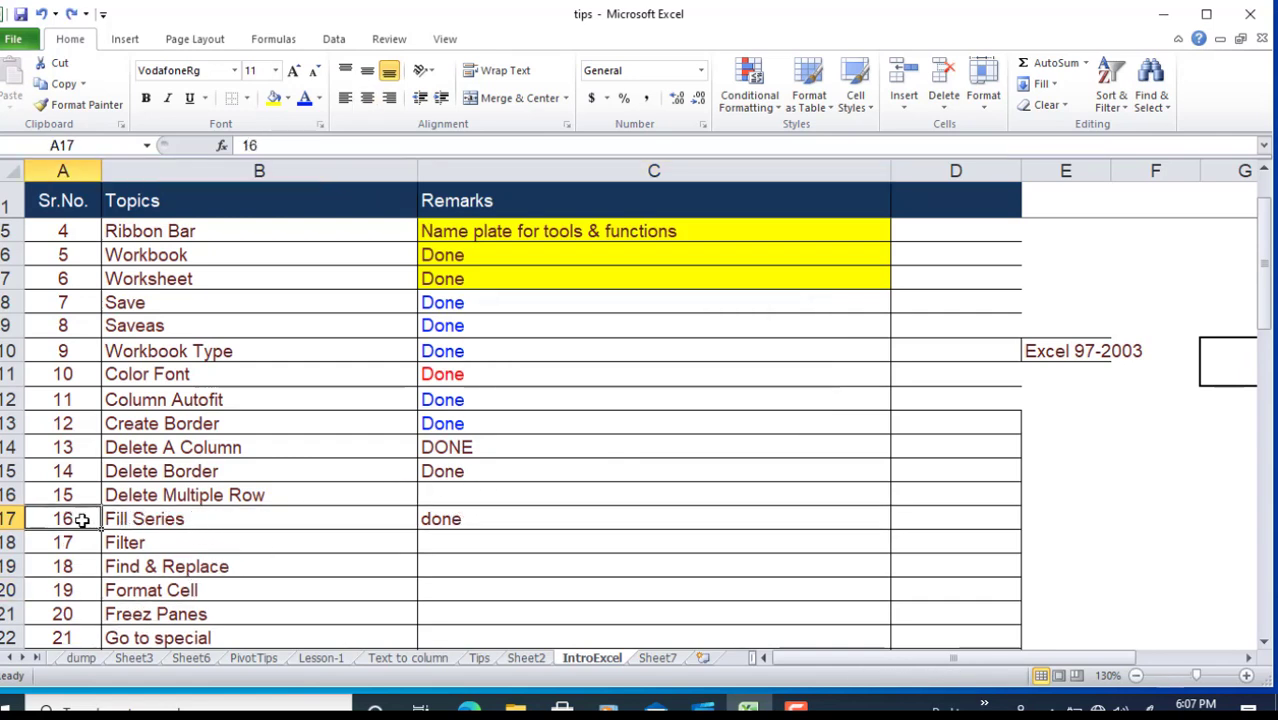
pyautogui.moveTo(82, 519); pyautogui.dragTo(1010, 516)
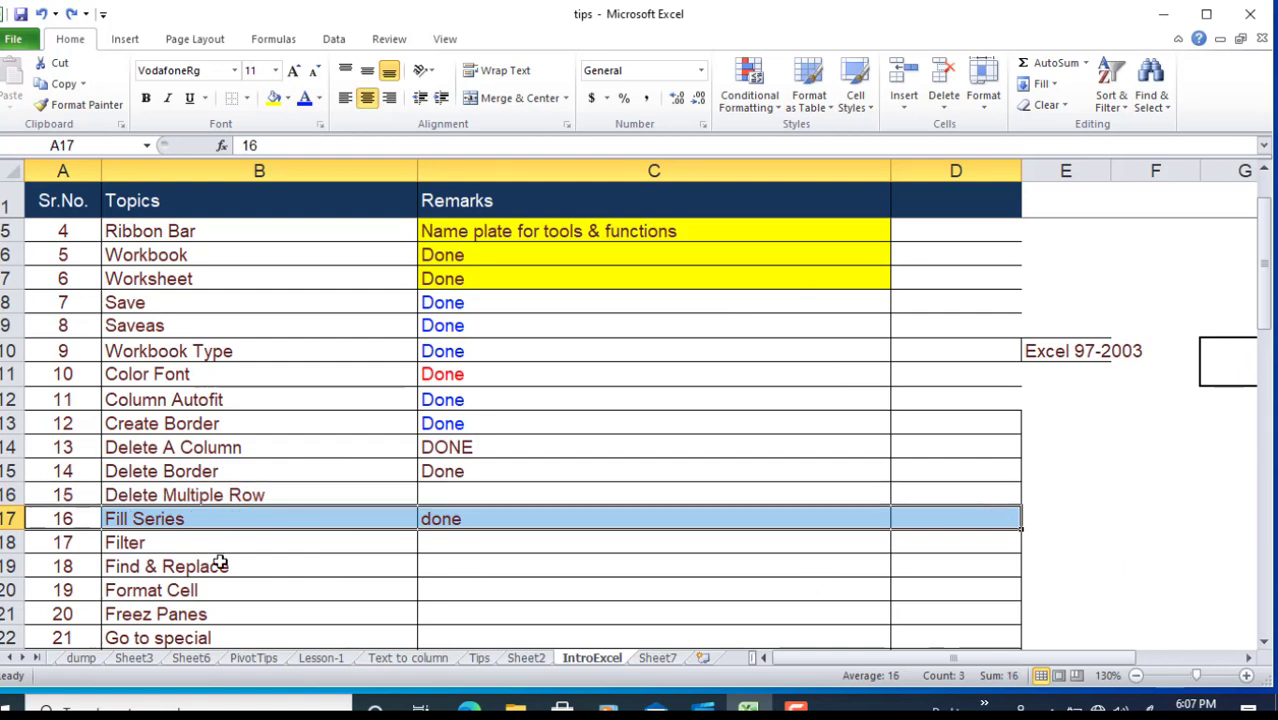
pyautogui.click(12, 518)
pyautogui.click(441, 570)
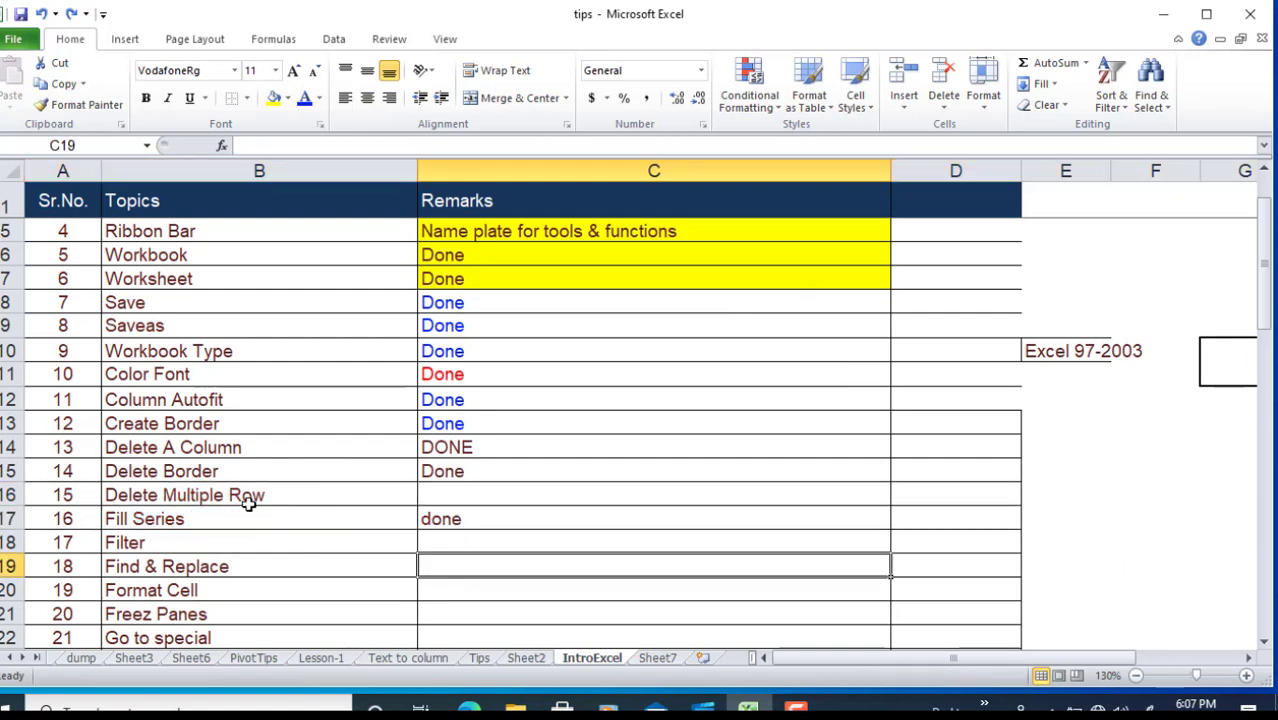
pyautogui.click(248, 494)
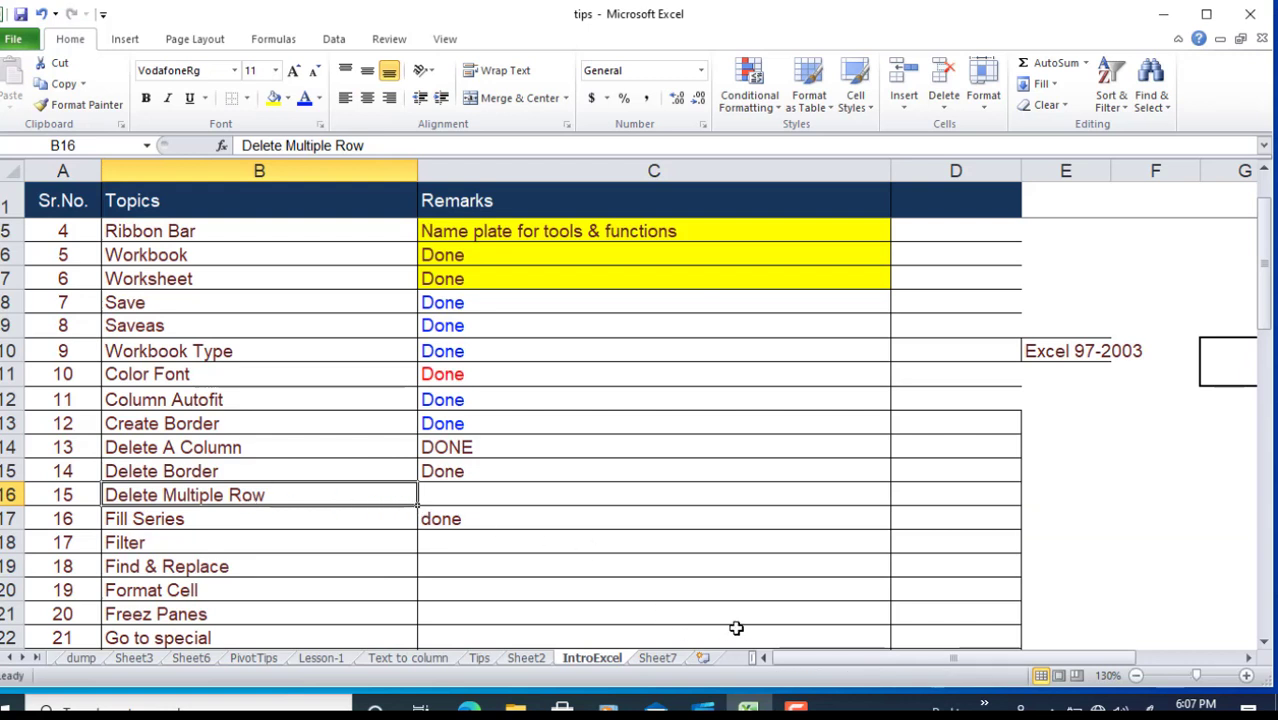
pyautogui.click(476, 465)
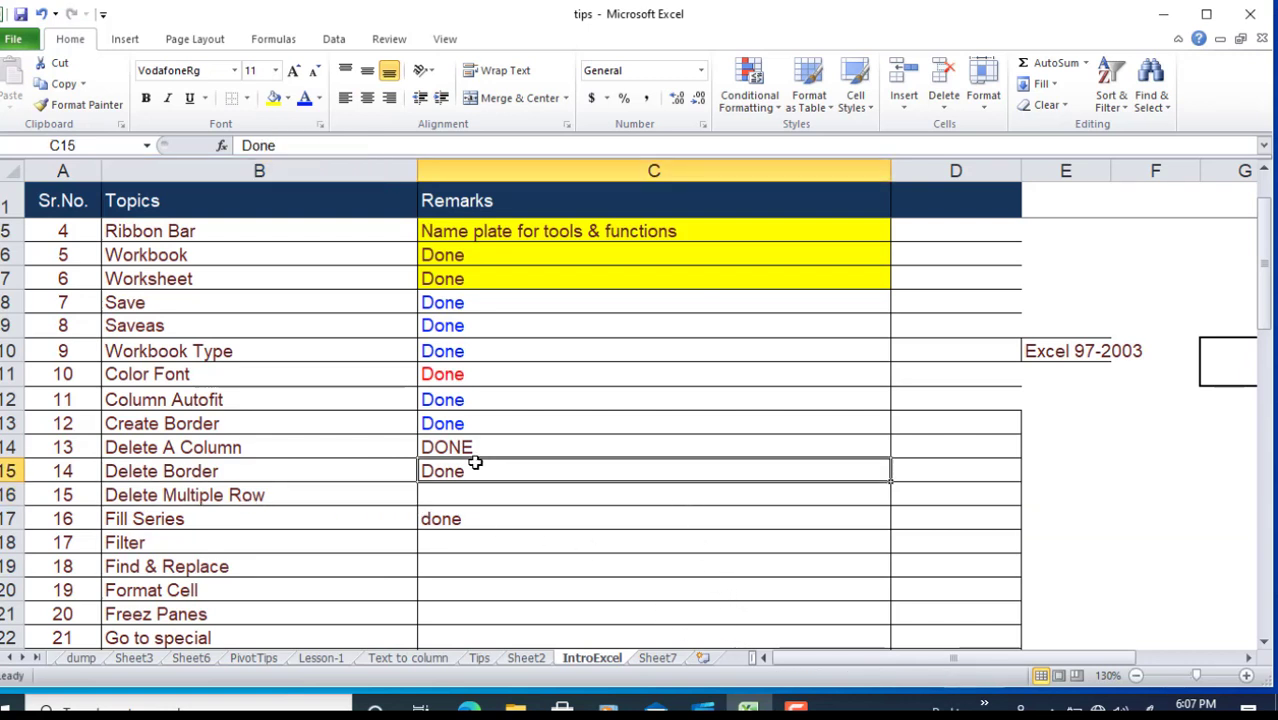